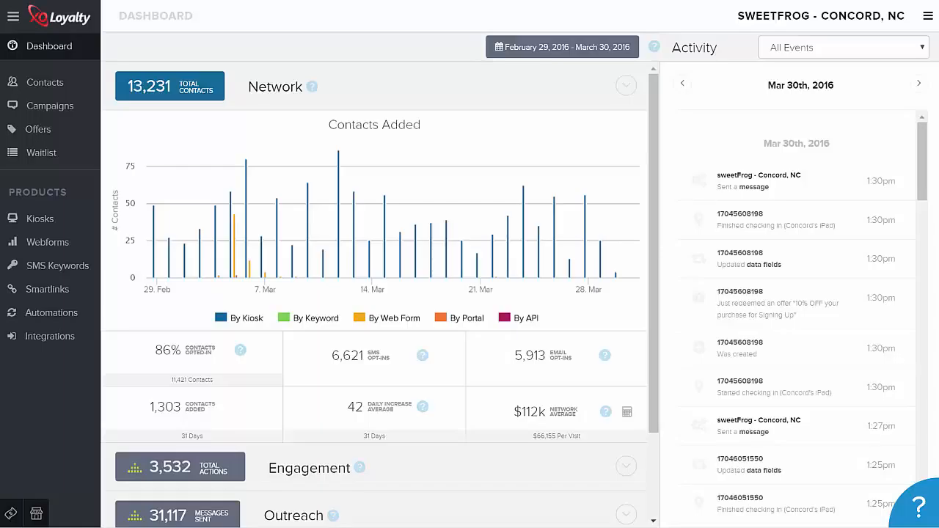
- Start a new campaign as an email message named Test Message
click(58, 107)
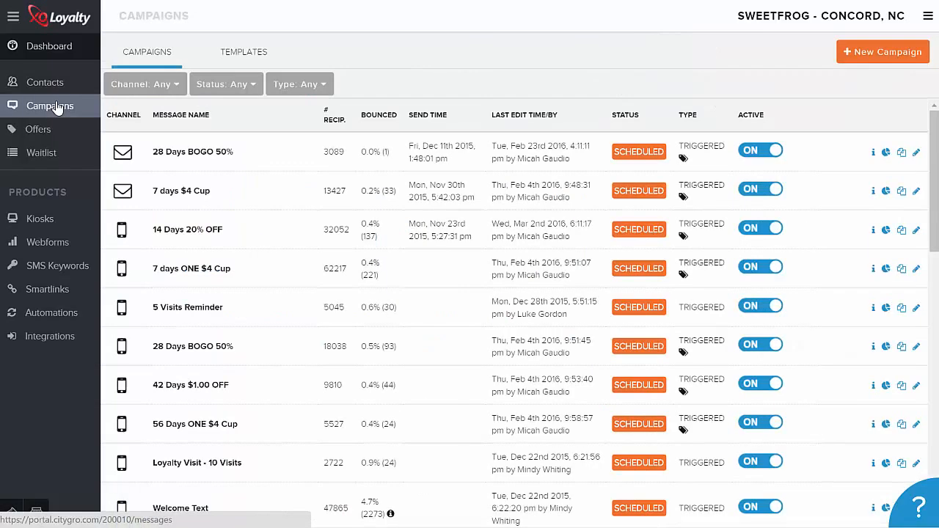
click(876, 52)
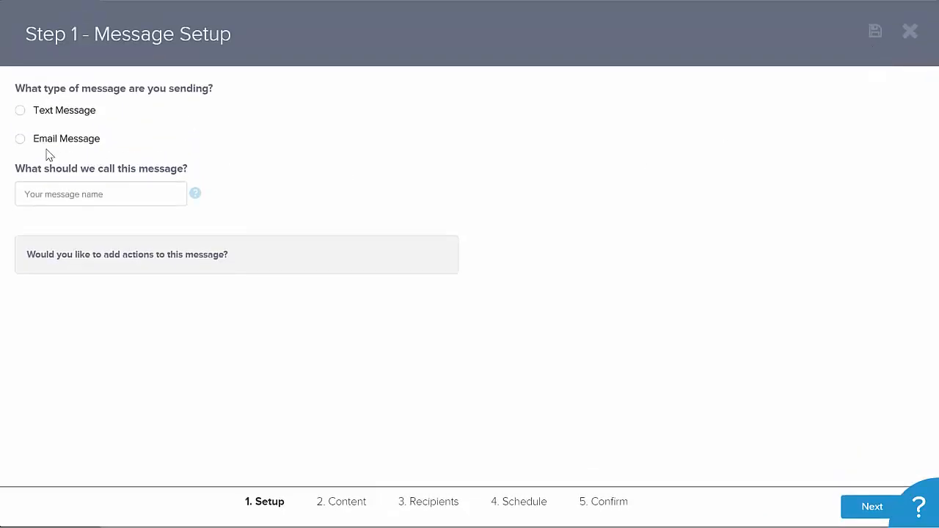
click(22, 141)
click(52, 188)
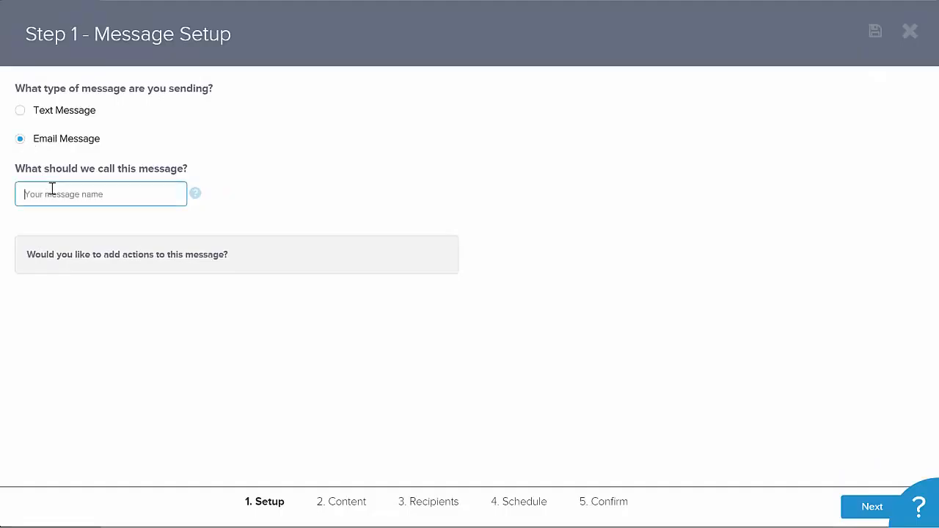
text(Test Message)
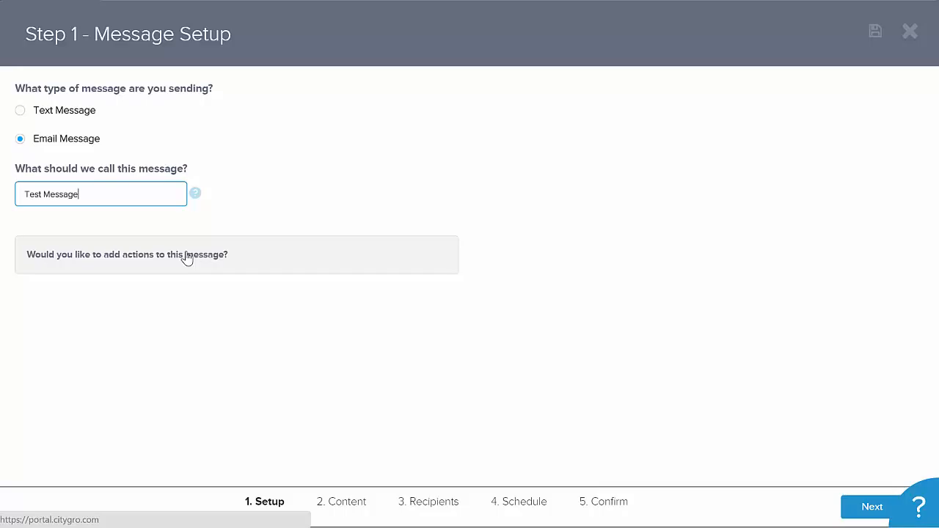
- Add an action to the message that activates an offer when this message is sent
click(110, 261)
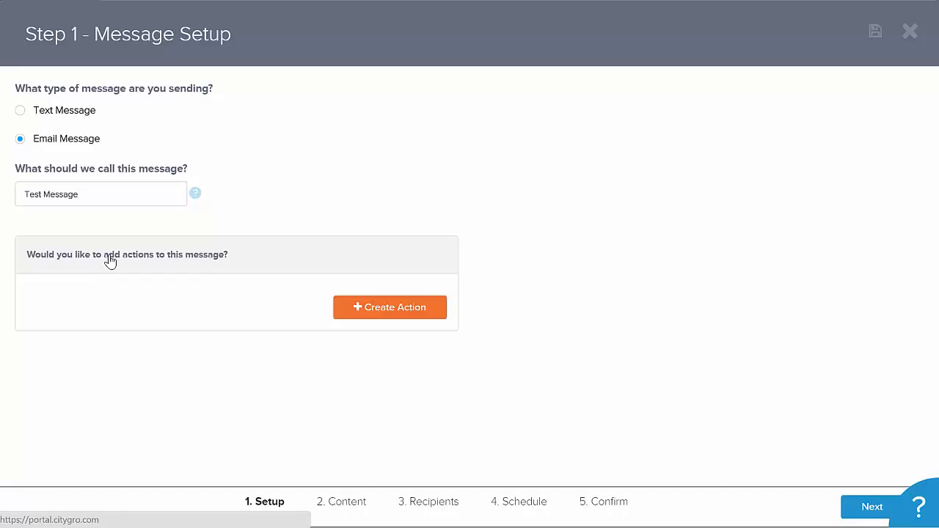
click(389, 314)
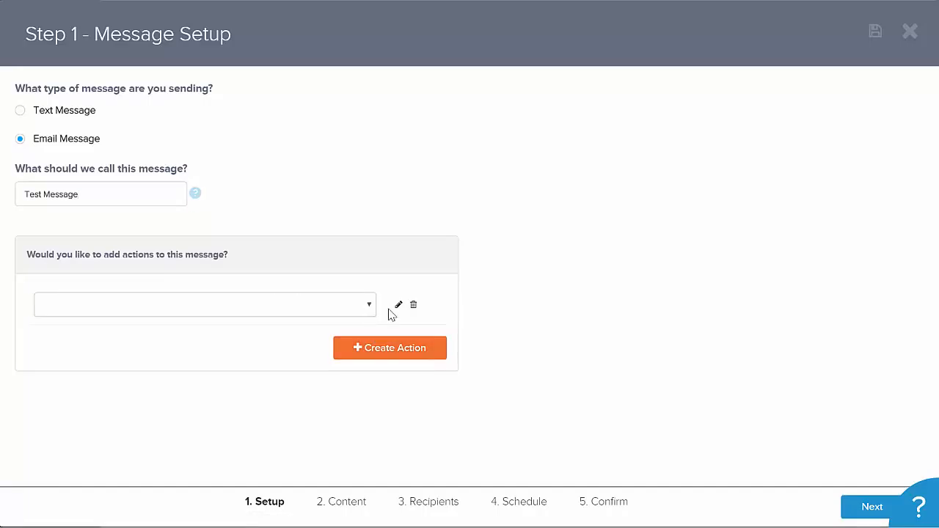
click(351, 308)
click(283, 351)
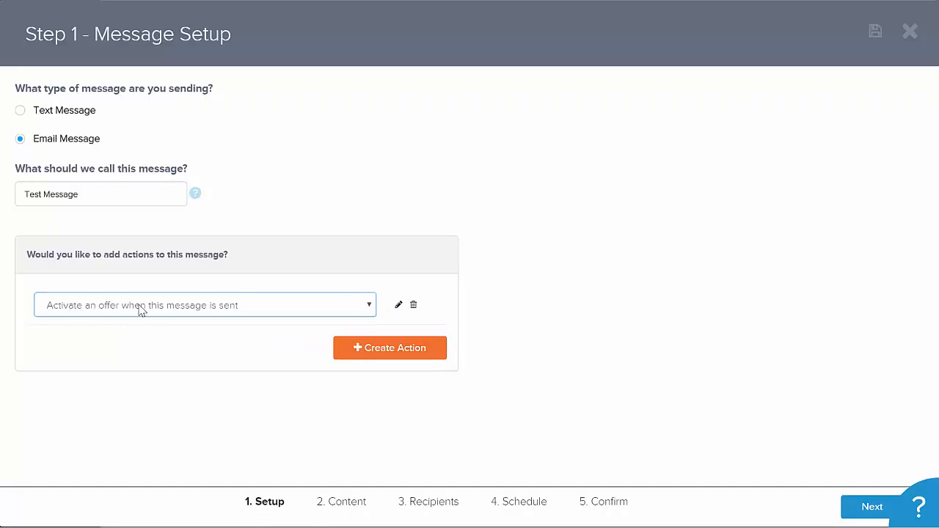
- Set the action's offer to Fill Up A 12oz Cup For $4.00!, redemption limit 1, expiring after 3 days
click(399, 307)
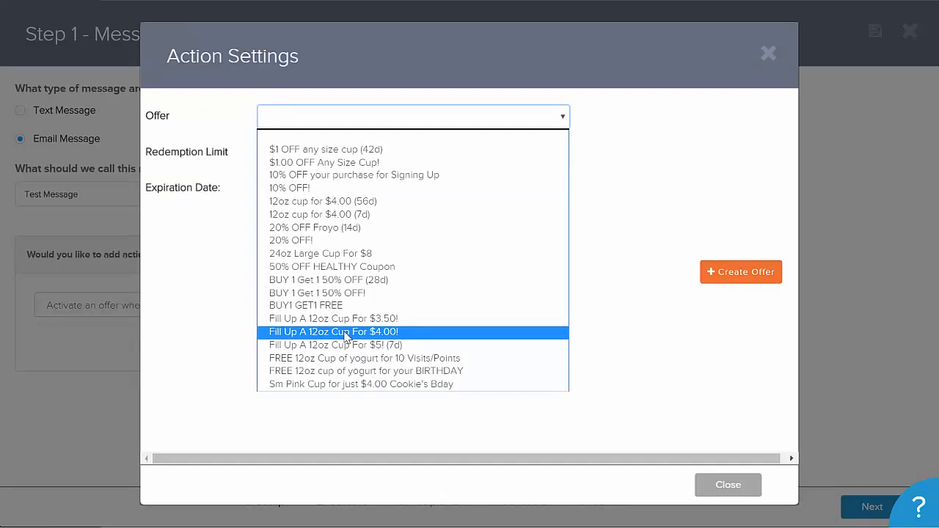
click(345, 333)
click(298, 156)
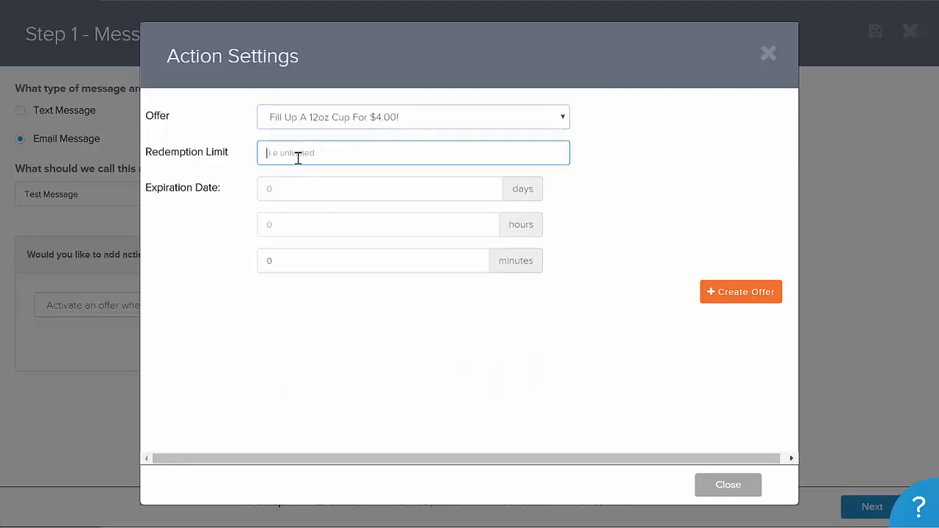
text(1)
click(282, 190)
text(3)
click(291, 304)
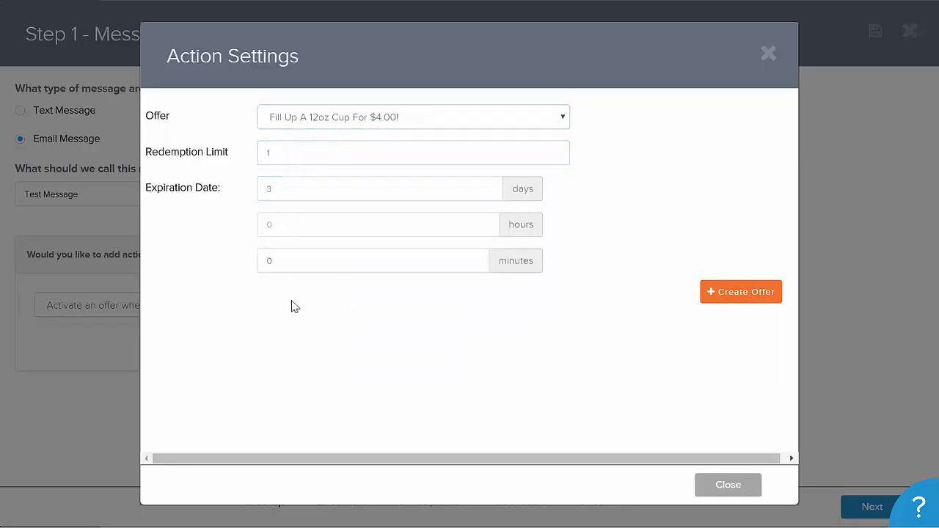
click(731, 489)
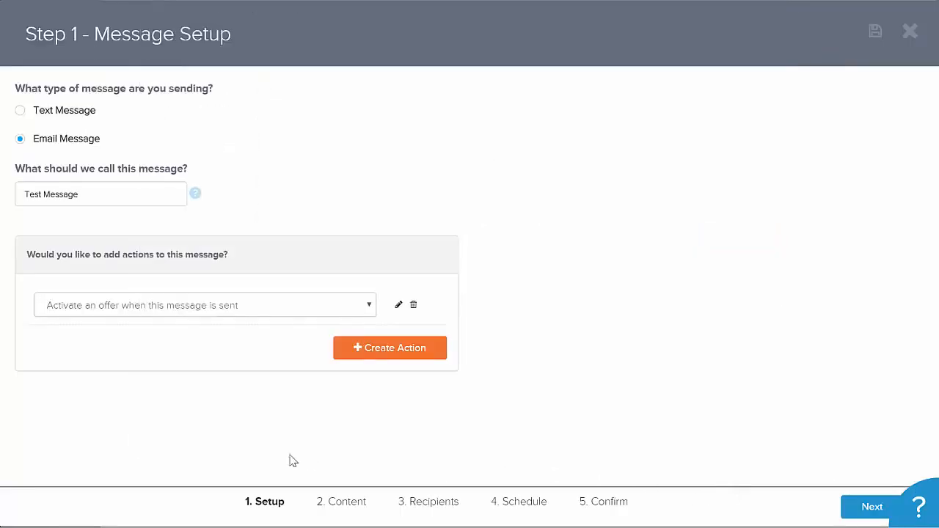
- Move to the content step and load the Template: Fill Up A 12oz Cup For $4 email template
click(349, 506)
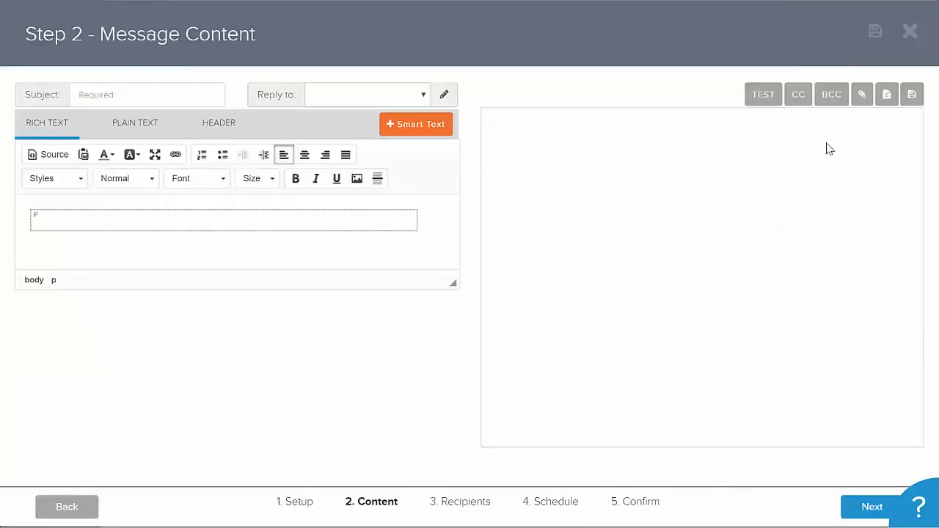
click(887, 94)
click(296, 291)
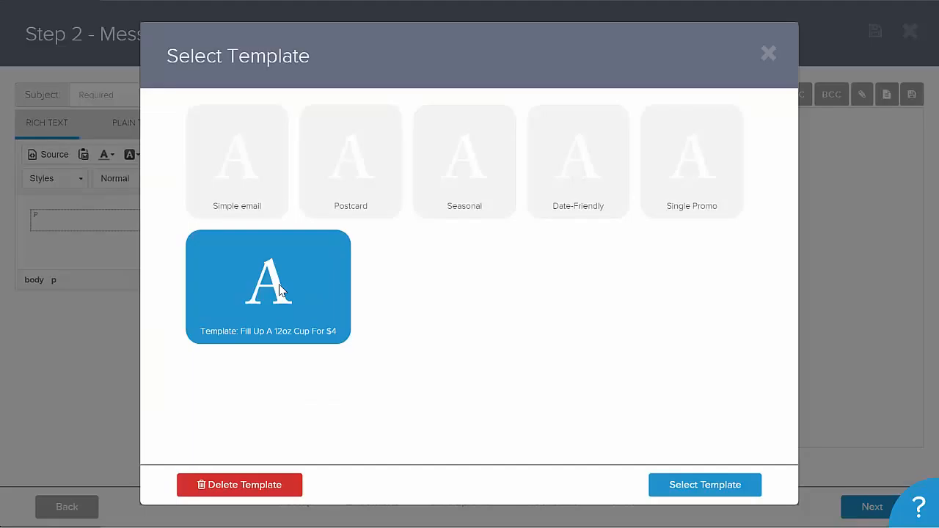
click(264, 308)
click(692, 494)
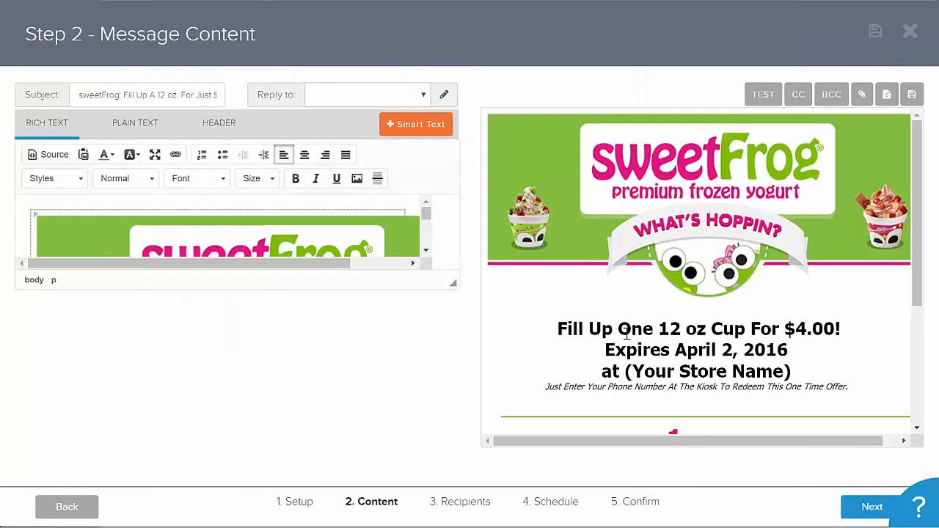
- Enlarge the rich text editor and toggle the HTML source view on and off
drag(451, 280, 466, 495)
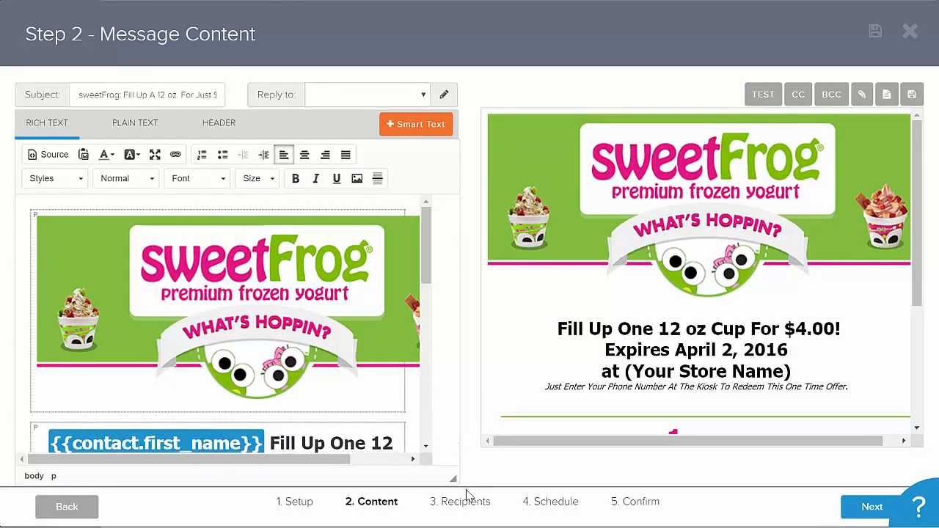
drag(425, 283, 418, 302)
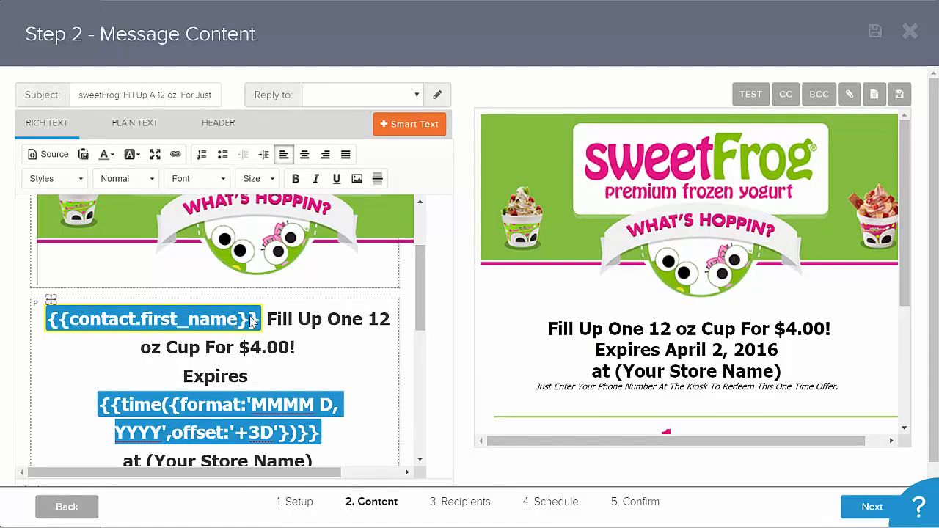
click(44, 162)
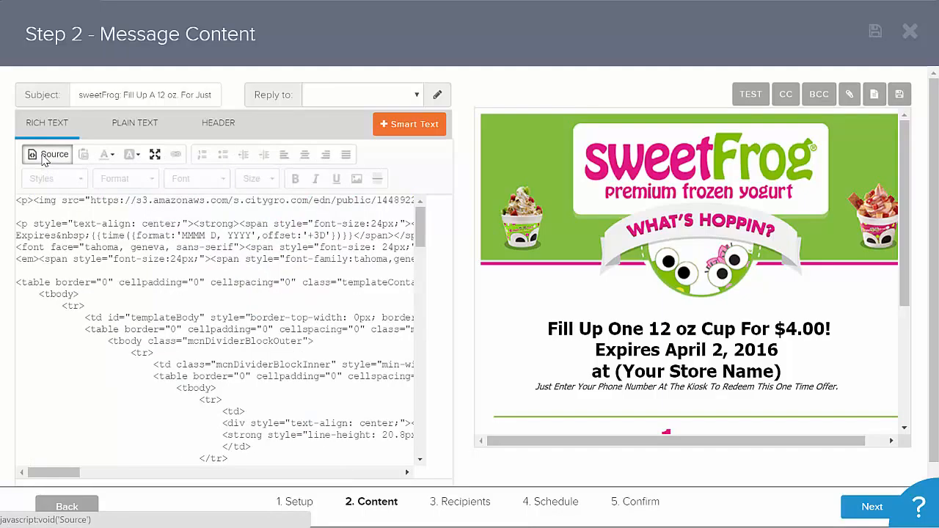
click(44, 157)
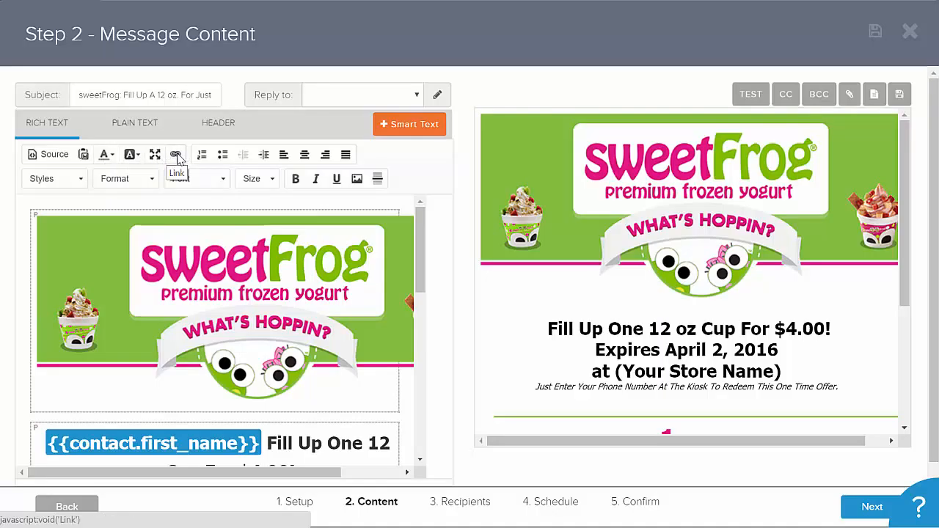
- Inspect the link settings of the Facebook icon further down the message body
scroll(261, 253, down, 10)
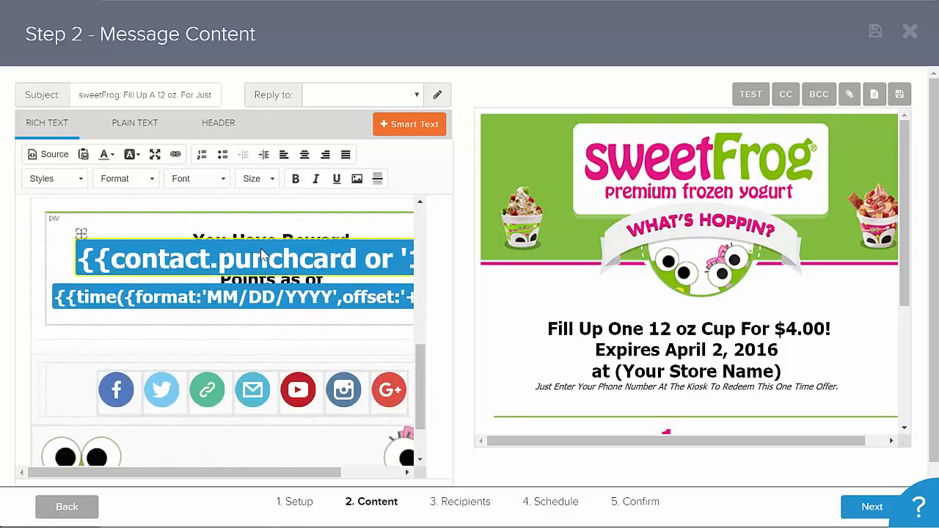
click(123, 400)
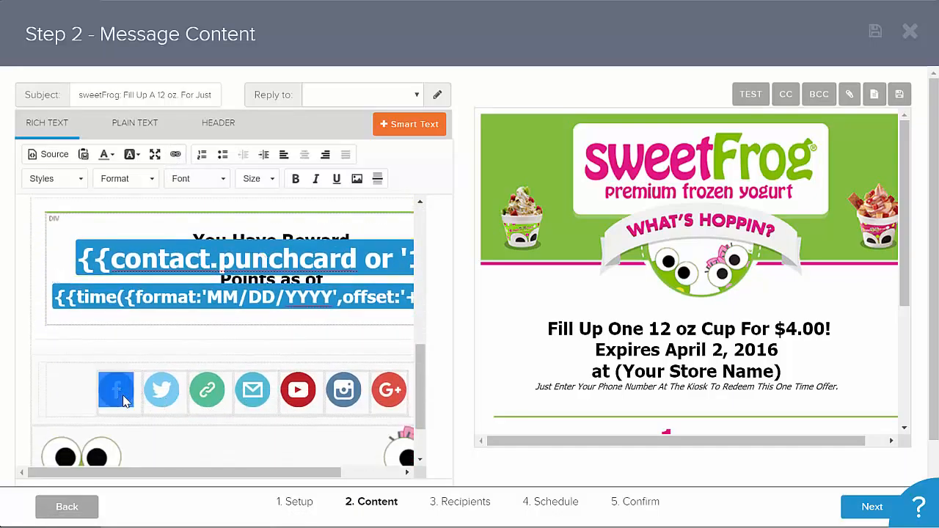
click(175, 154)
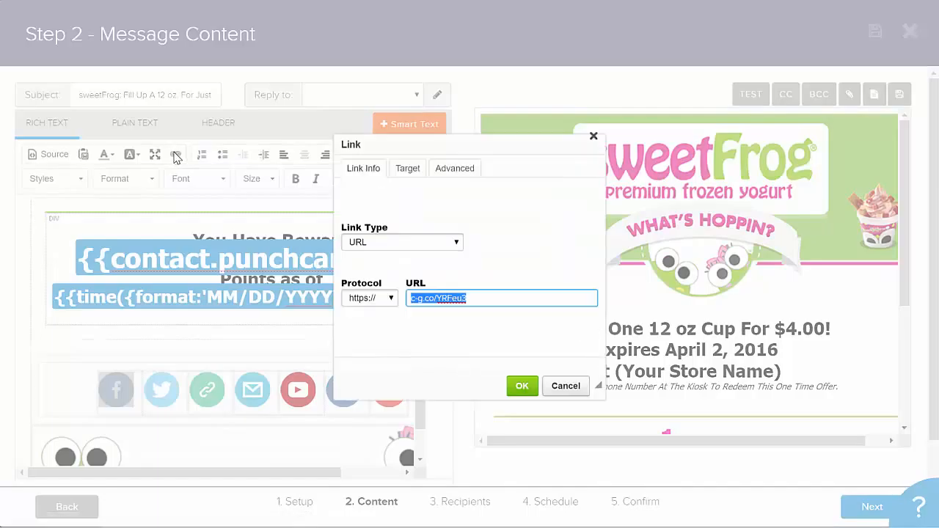
click(562, 386)
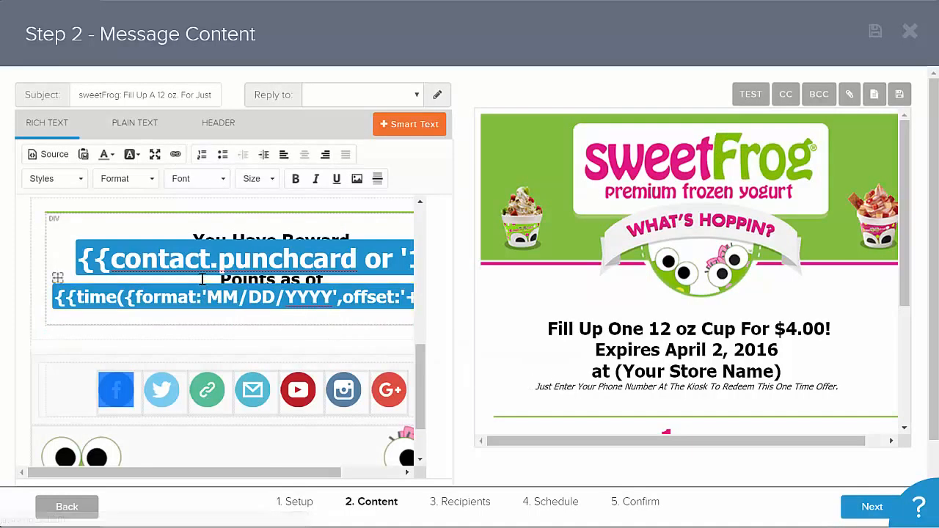
- Delete the {{contact.first_name}} smart text from the start of the offer heading
scroll(227, 279, up, 5)
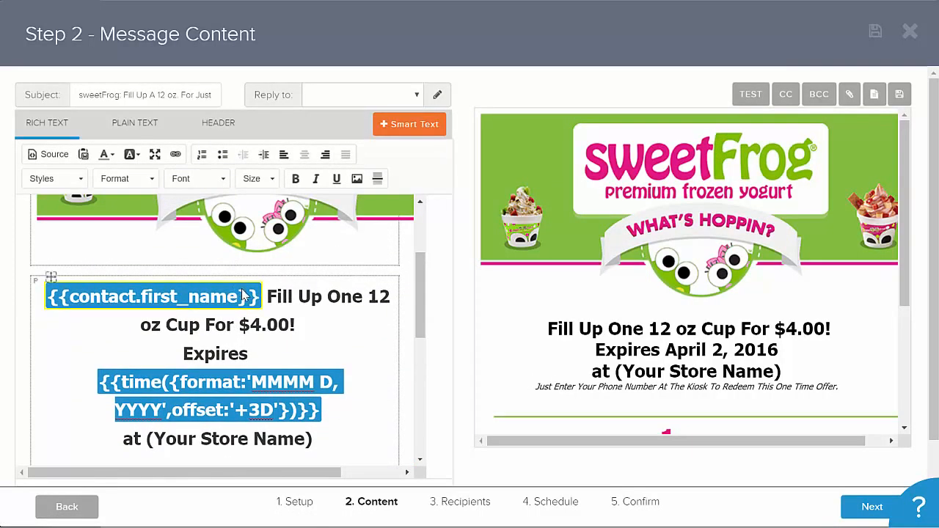
click(252, 297)
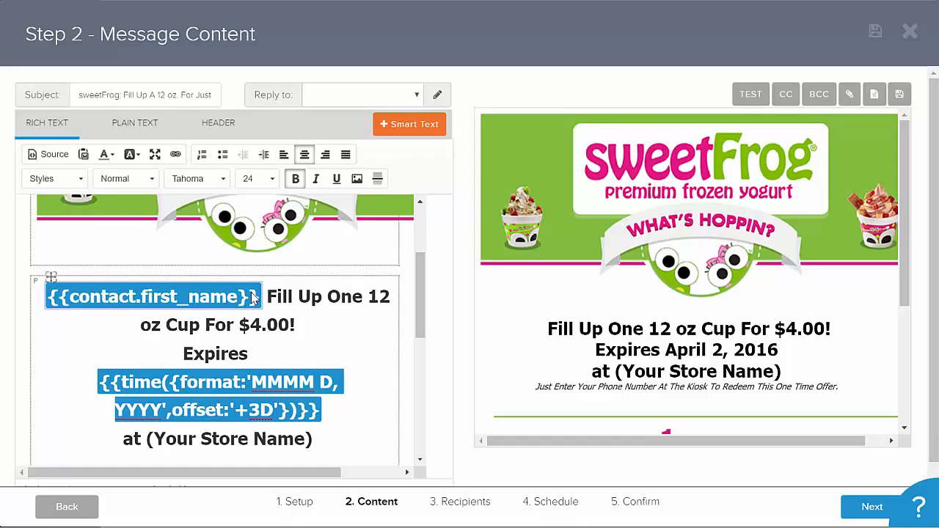
key(BackSpace)
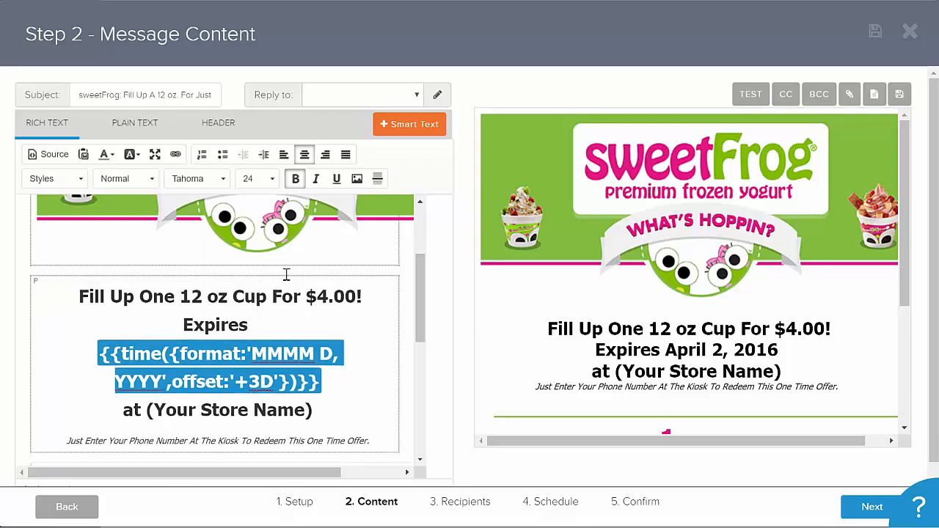
- Insert First Name smart text at the heading's start, leaving the fallback value empty
click(406, 129)
click(323, 161)
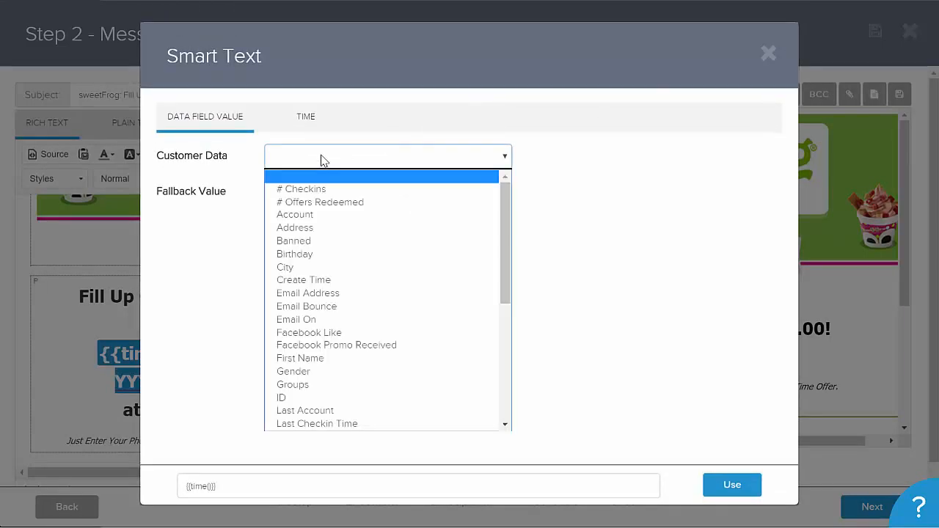
click(326, 359)
click(312, 192)
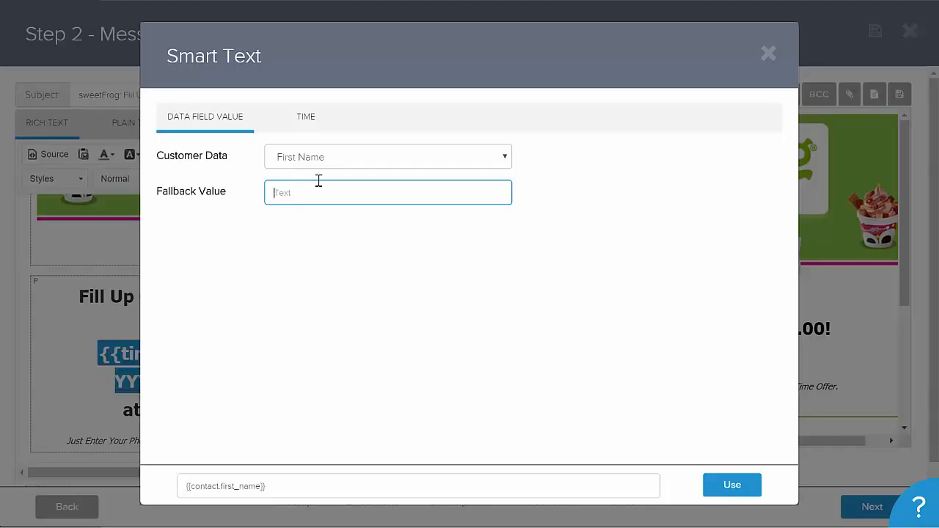
text(Hi There)
drag(328, 202, 256, 194)
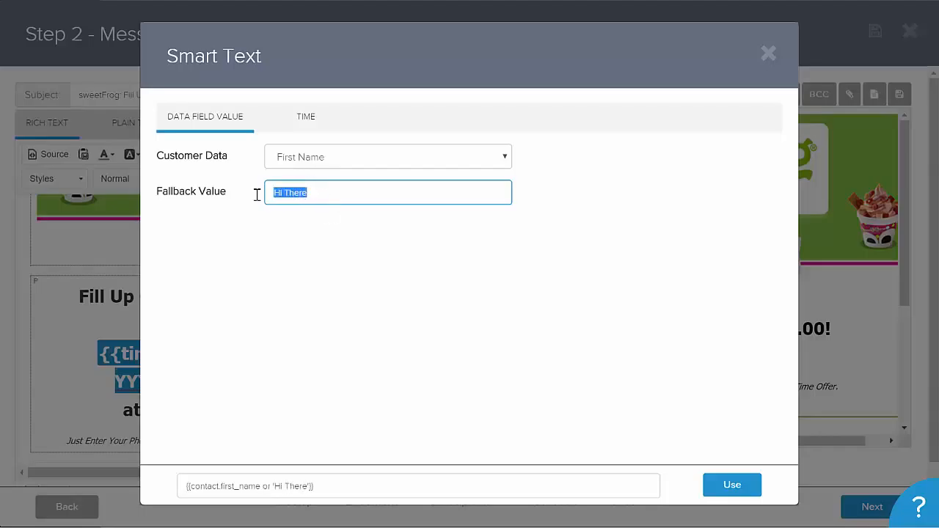
key(BackSpace)
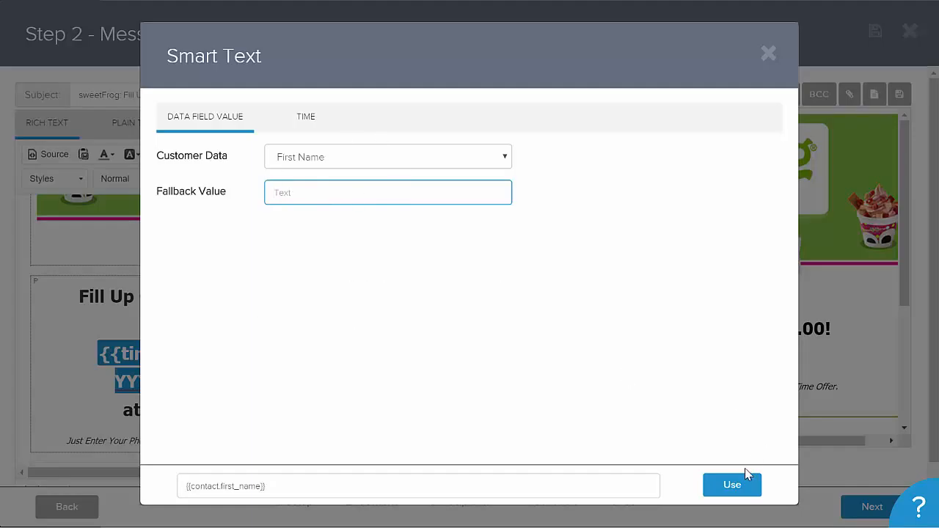
click(736, 484)
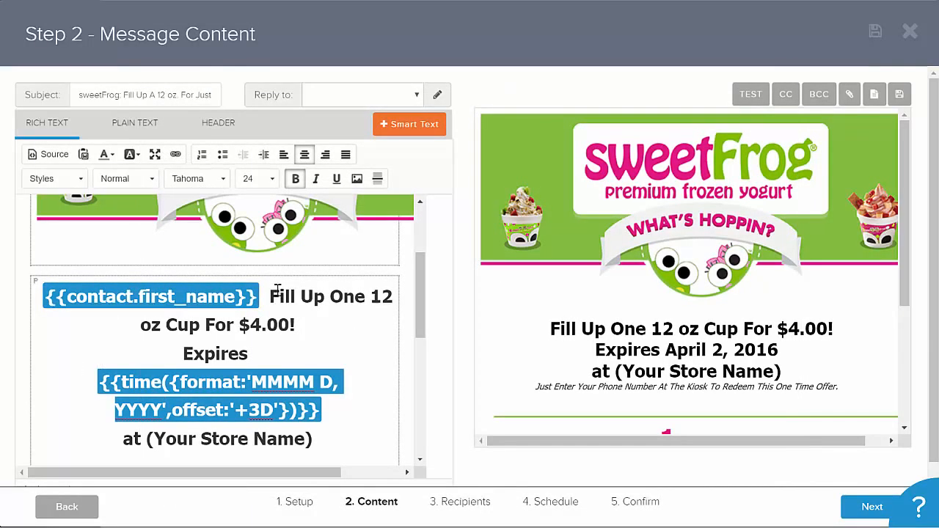
- Replace the expiry date smart text after Expires with the fixed date 3/3/30
drag(267, 294, 394, 287)
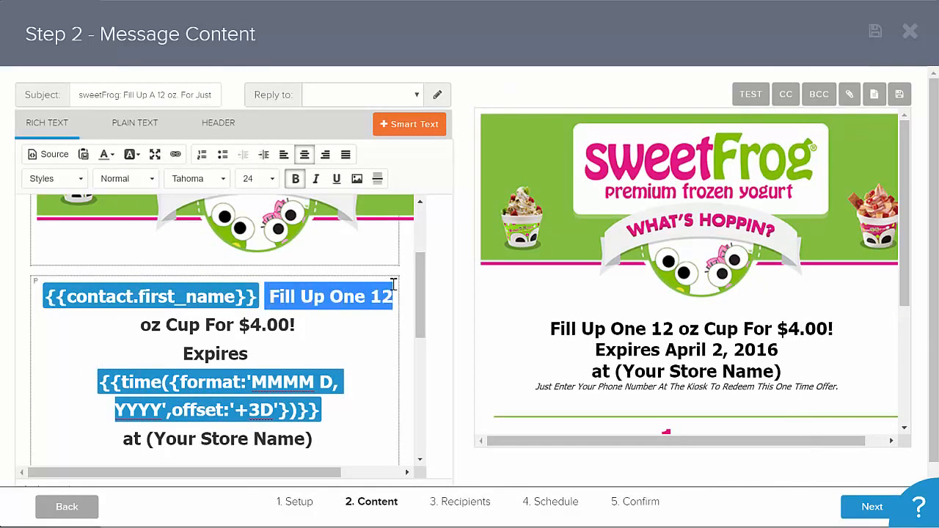
click(199, 382)
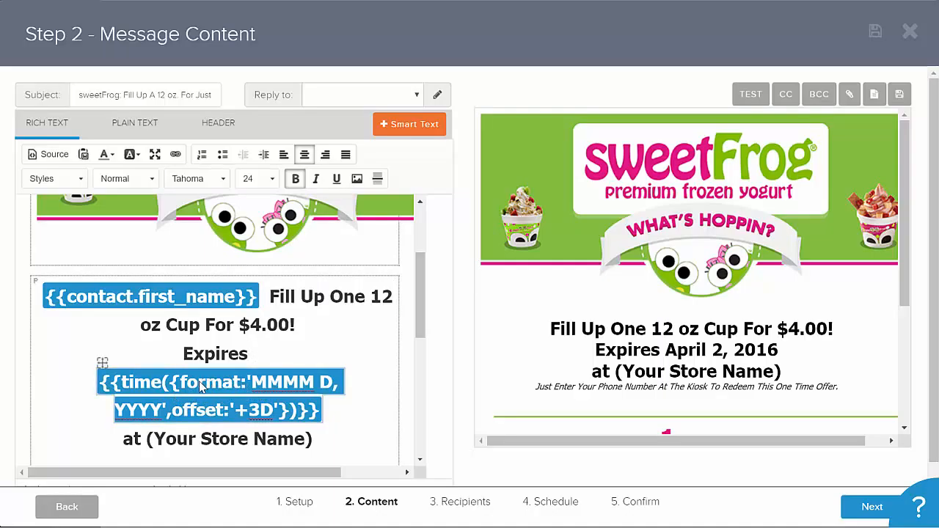
key(Delete)
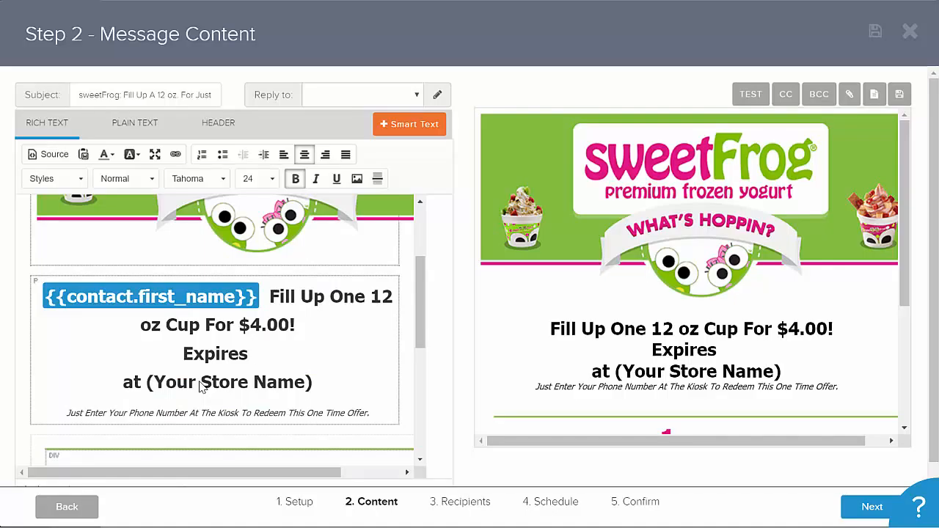
text(3/3/)
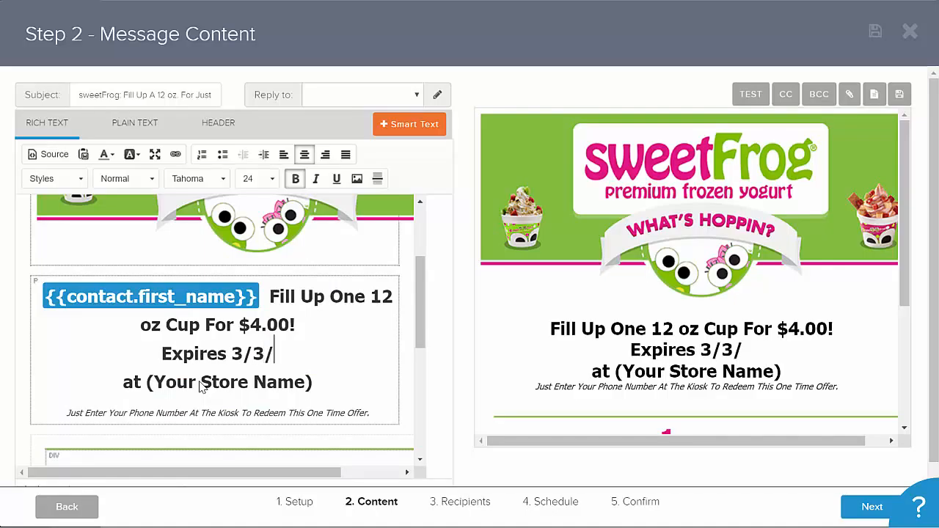
text(30)
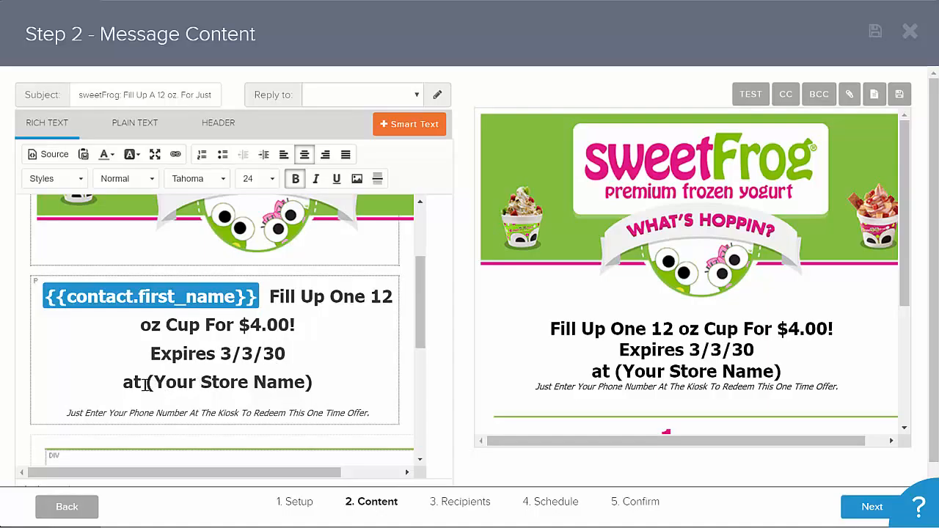
- Review the store name line in the editor and the reward section in the message preview
drag(146, 382, 314, 382)
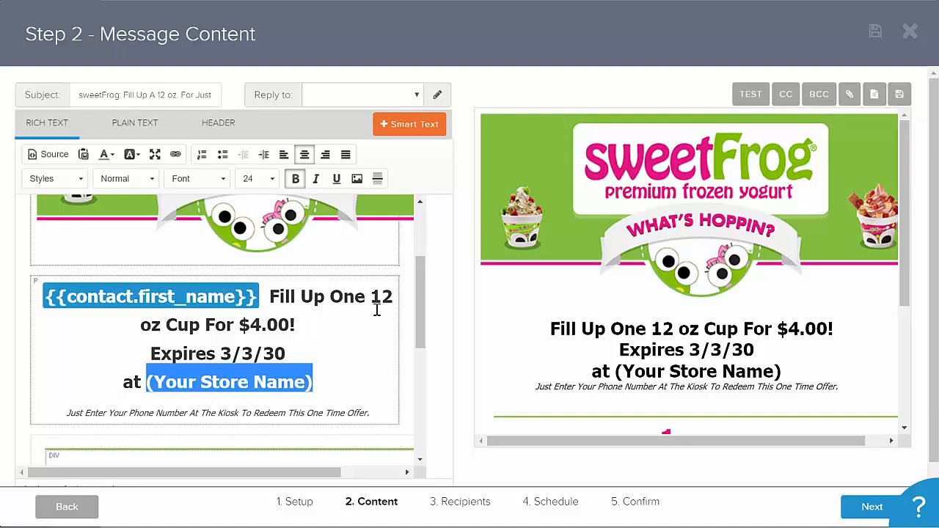
drag(416, 293, 417, 330)
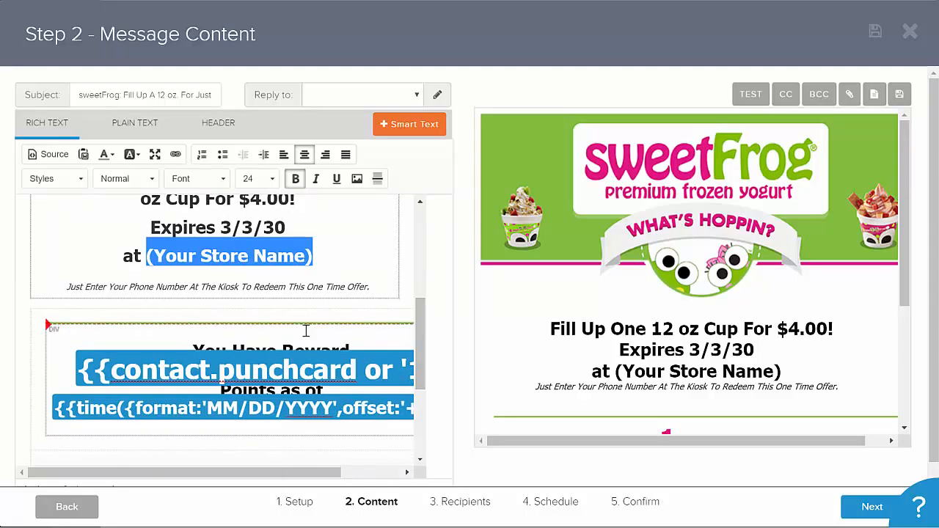
scroll(906, 243, down, 2)
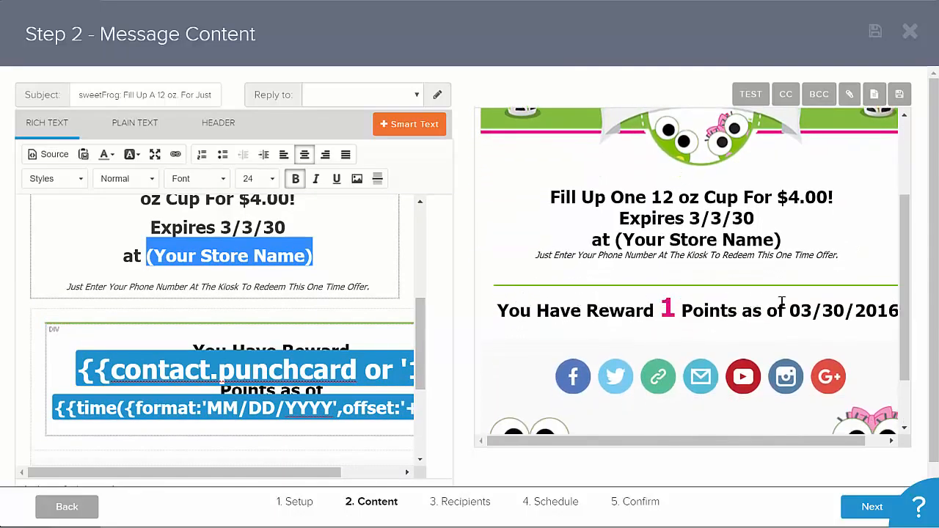
mouse_move(640, 439)
mouse_down()
mouse_move(675, 442)
mouse_move(650, 445)
mouse_up()
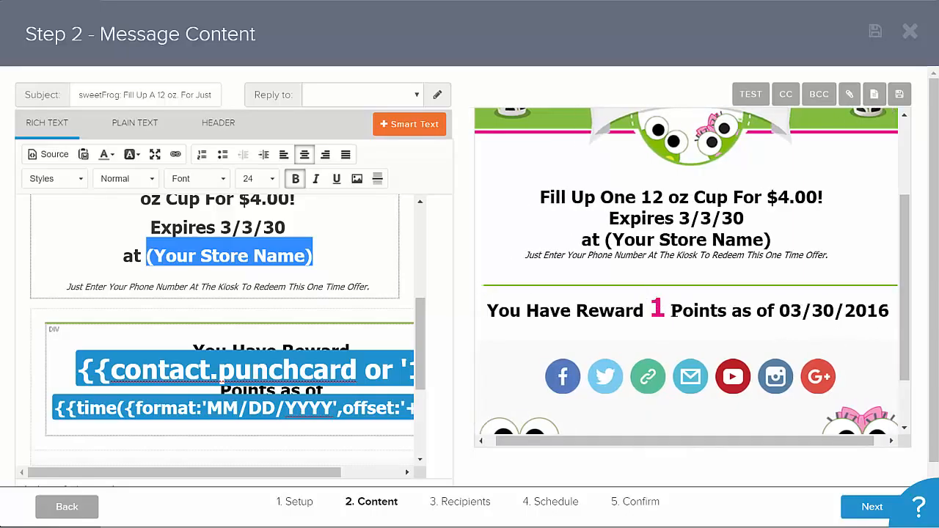
drag(668, 308, 650, 309)
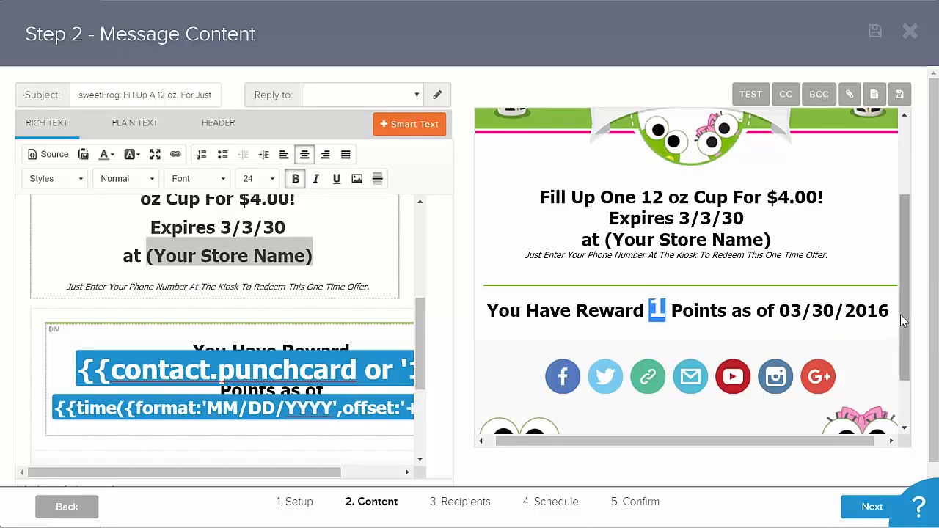
drag(902, 321, 903, 219)
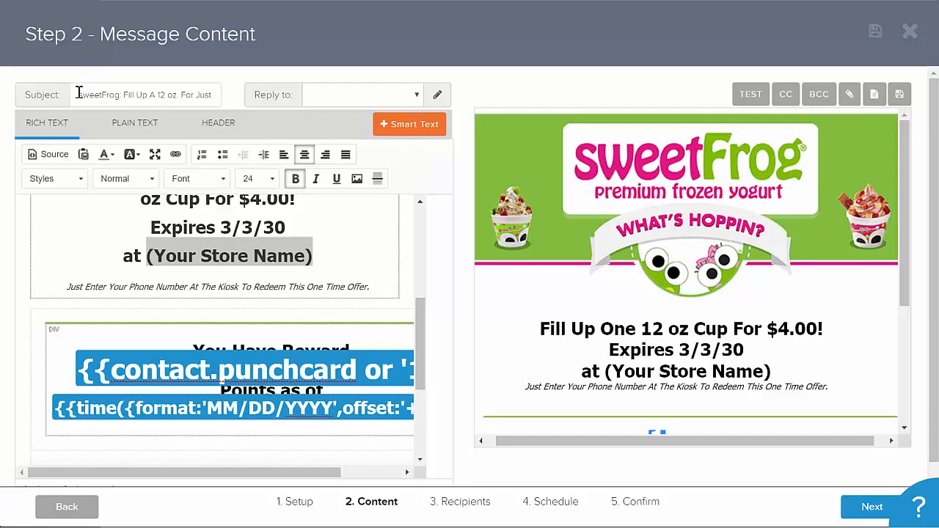
- Check the subject line and set the reply-to address to the first sweetFrog Concord alias
drag(79, 94, 265, 93)
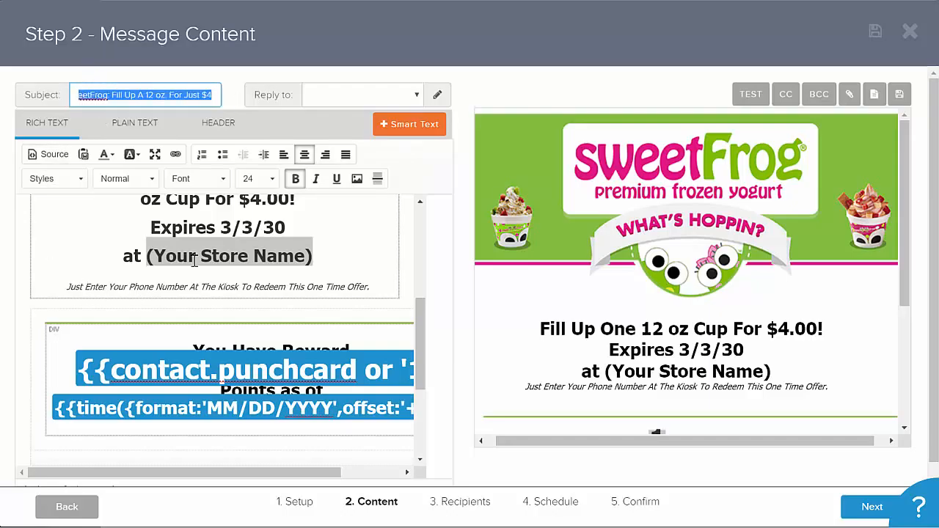
click(214, 94)
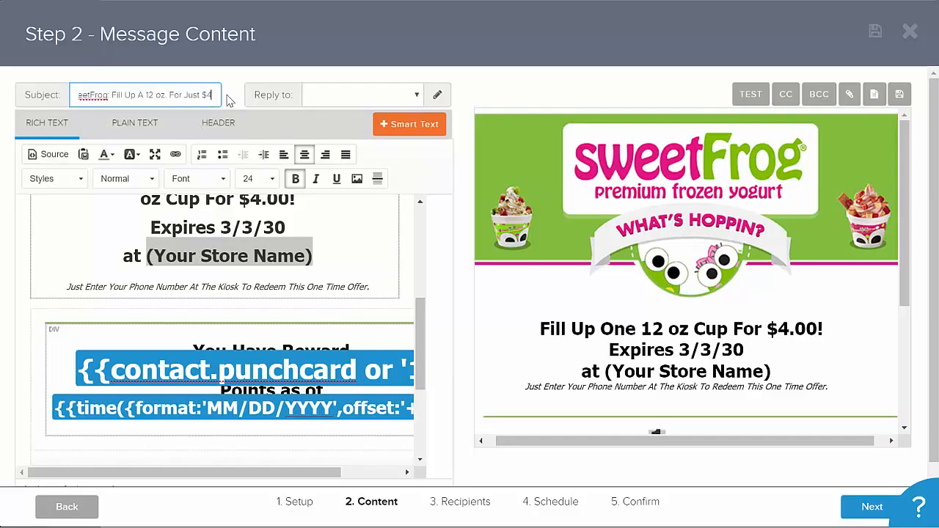
click(396, 95)
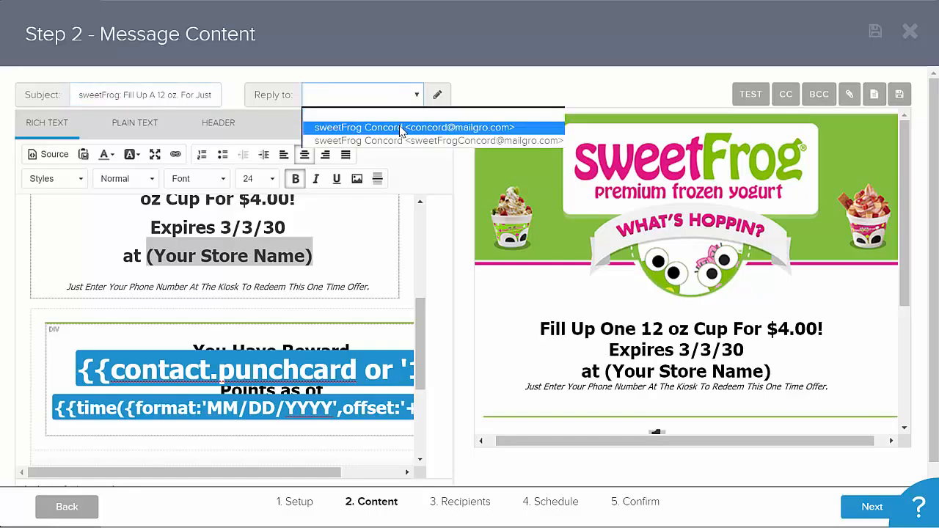
click(401, 130)
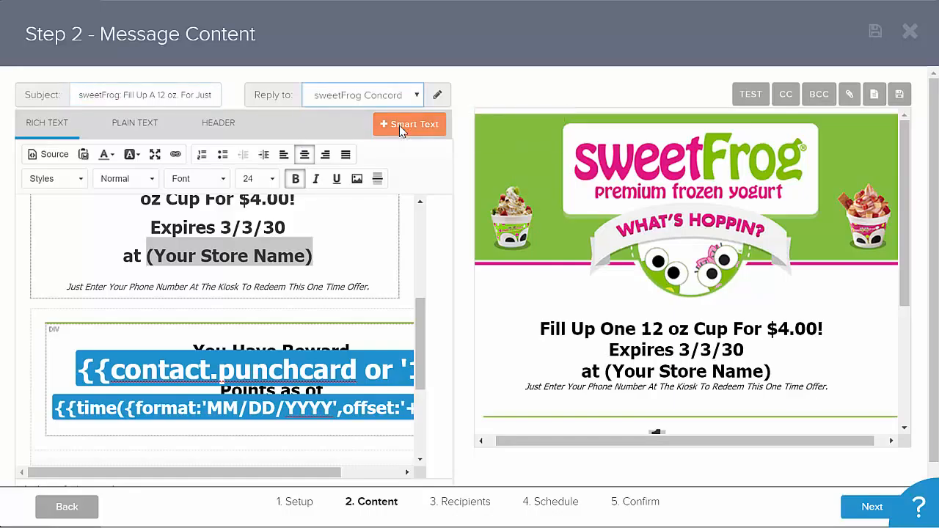
- Open the alias manager to inspect the first alias's name, address and forwarding fields, then close it
click(438, 98)
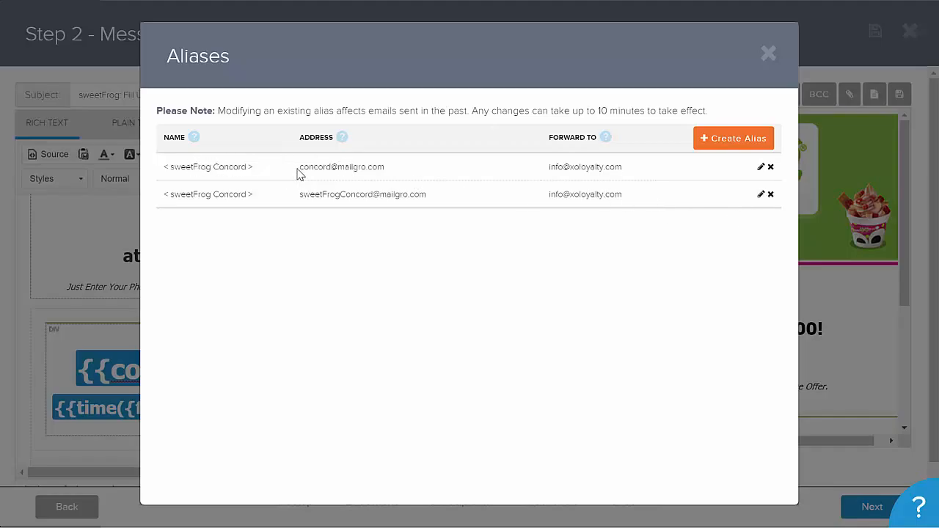
click(760, 167)
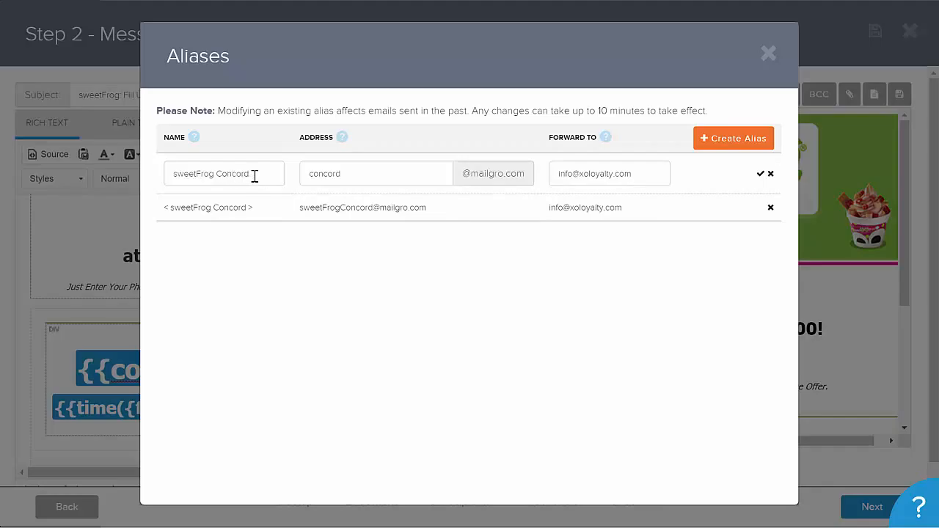
drag(254, 176, 174, 174)
drag(638, 174, 552, 173)
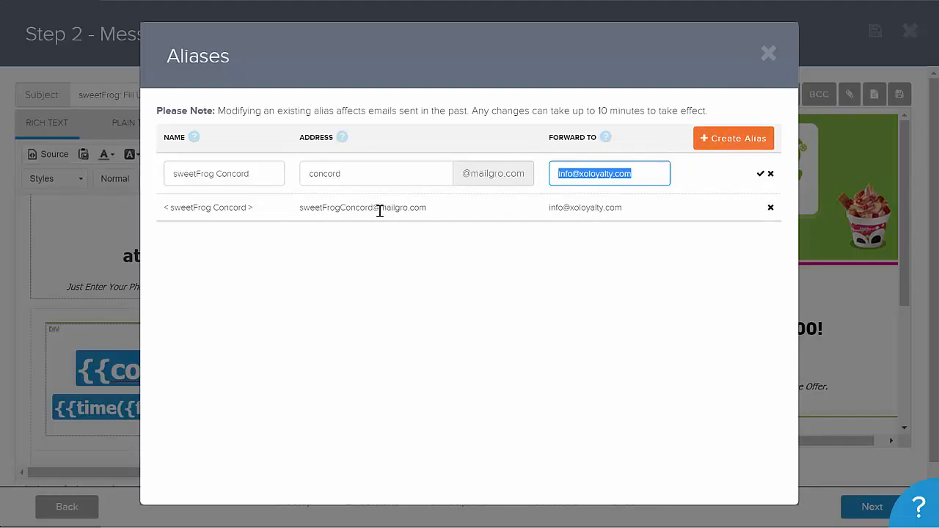
drag(373, 208, 297, 209)
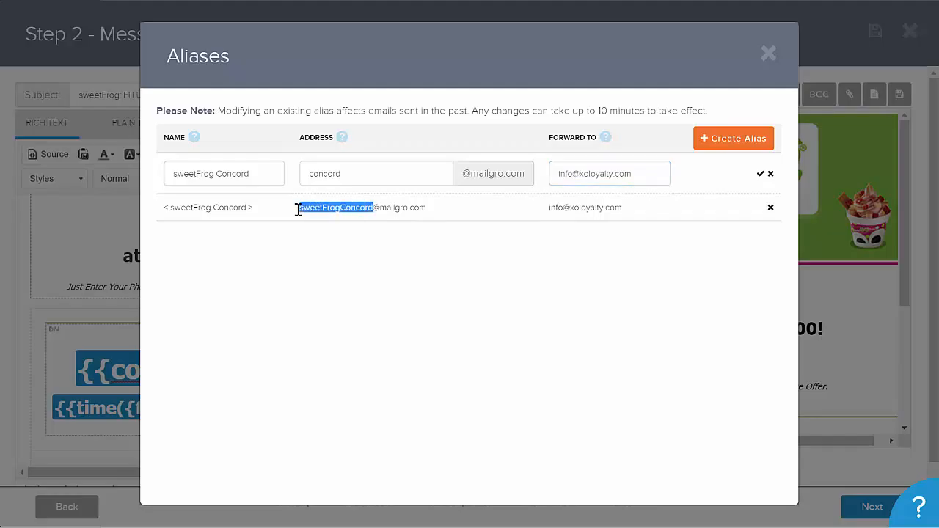
click(768, 53)
click(371, 95)
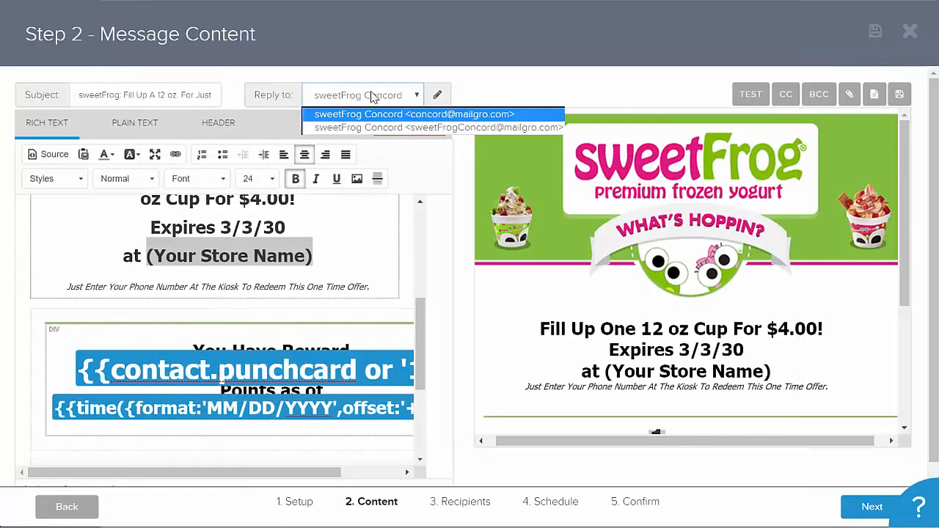
click(547, 76)
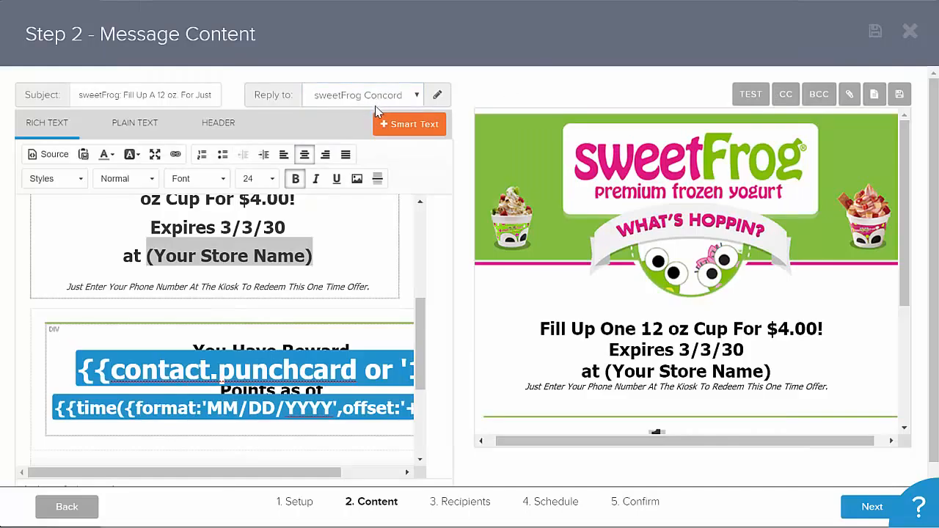
- Add a new line reading More Text below the store name line in the offer block
drag(420, 315, 420, 277)
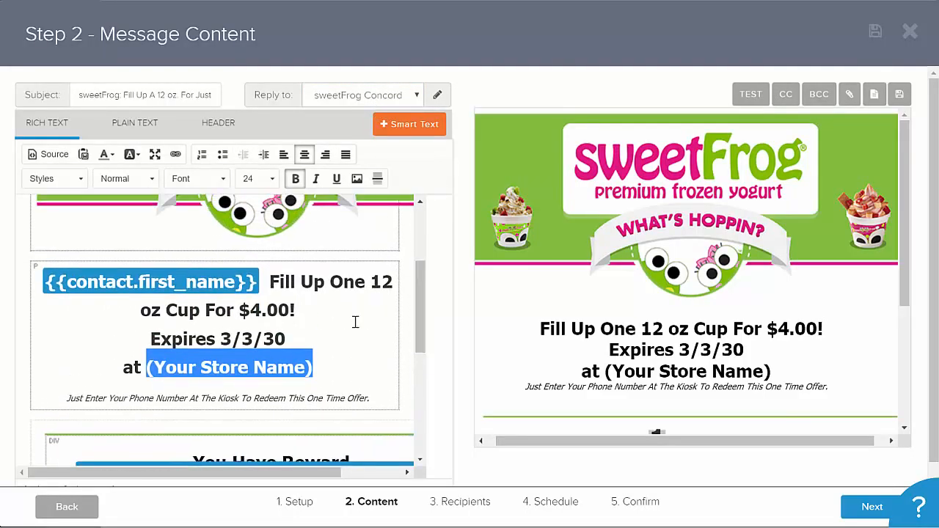
click(329, 367)
key(Return)
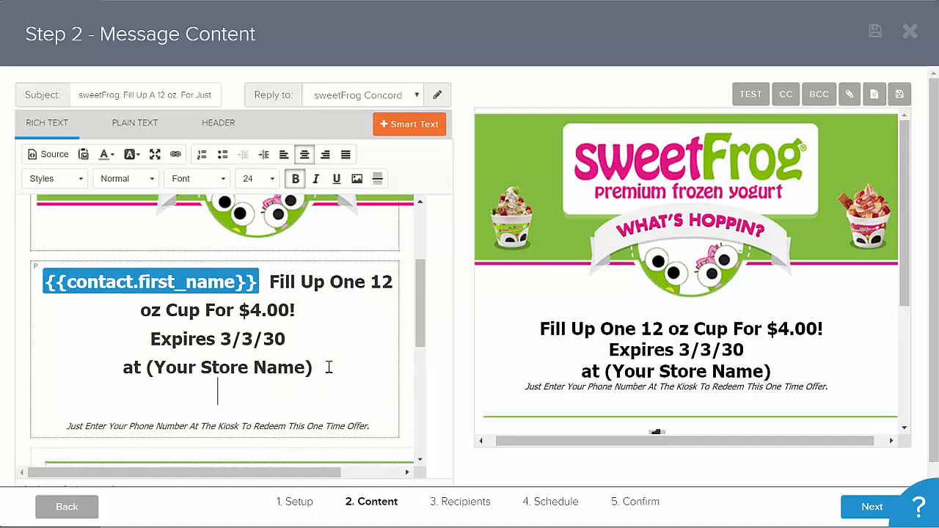
key(Return)
text(More Te)
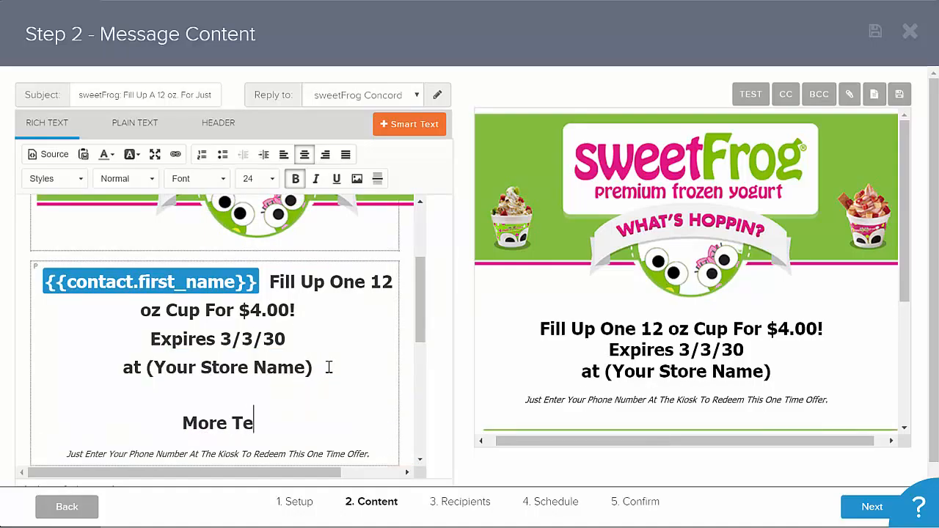
text(xt)
key(Return)
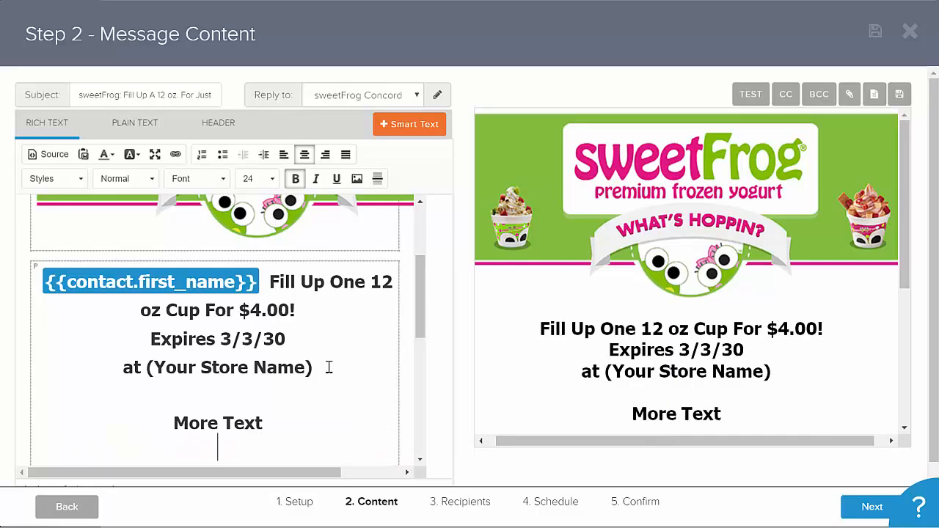
click(357, 180)
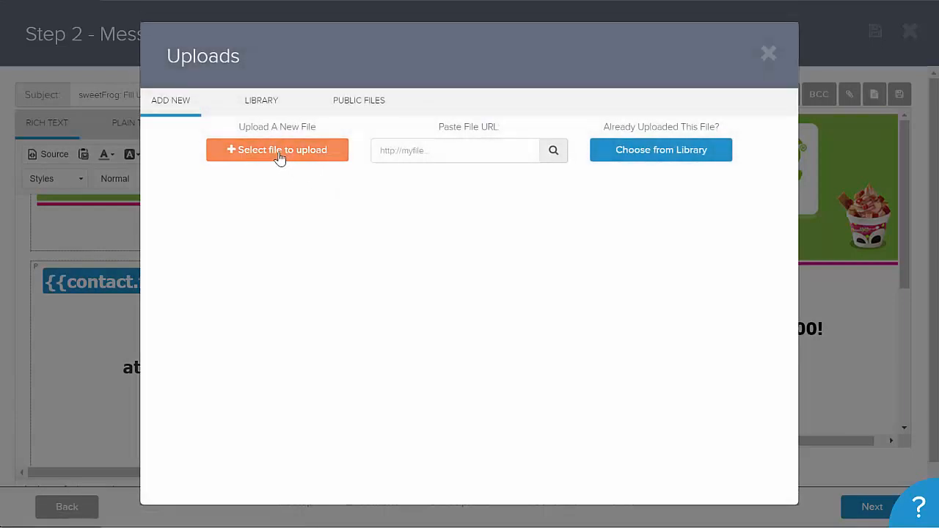
click(627, 157)
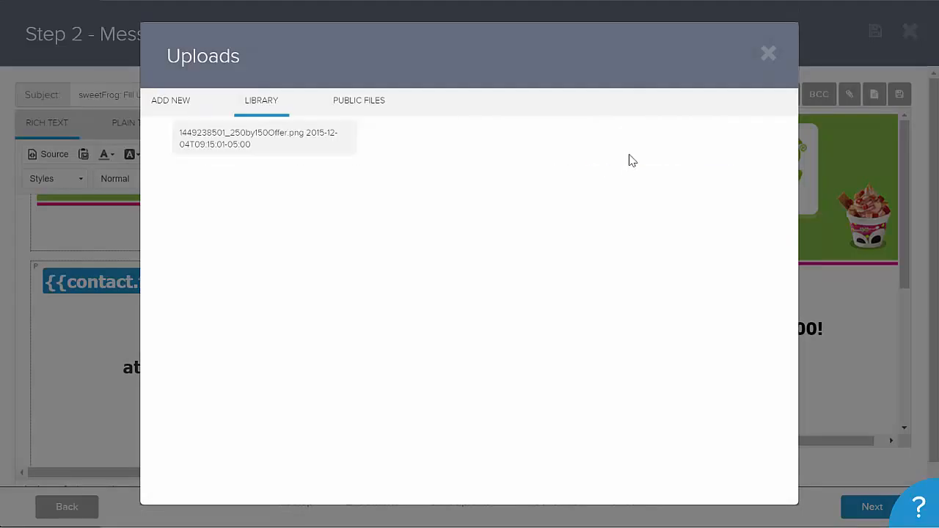
click(247, 145)
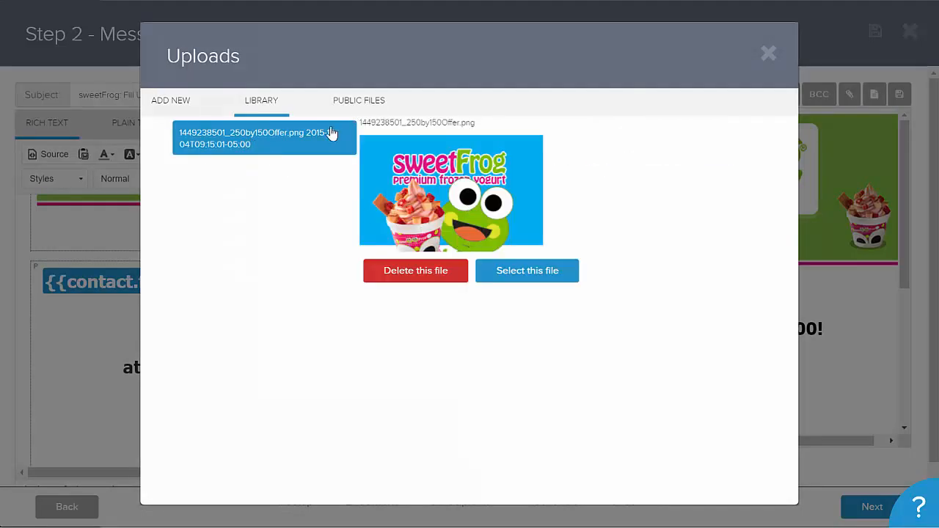
click(550, 270)
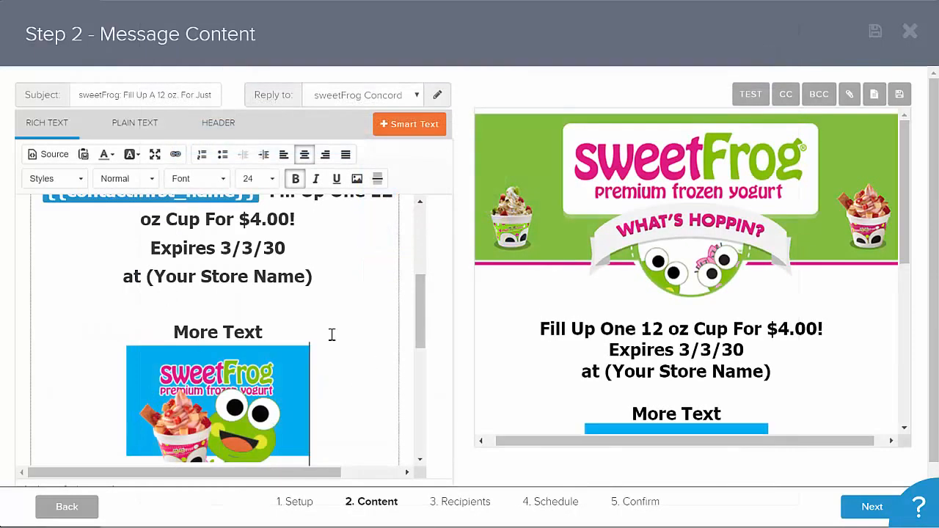
- Auto-populate the plain-text version from the rich text and review the result
scroll(330, 333, down, 3)
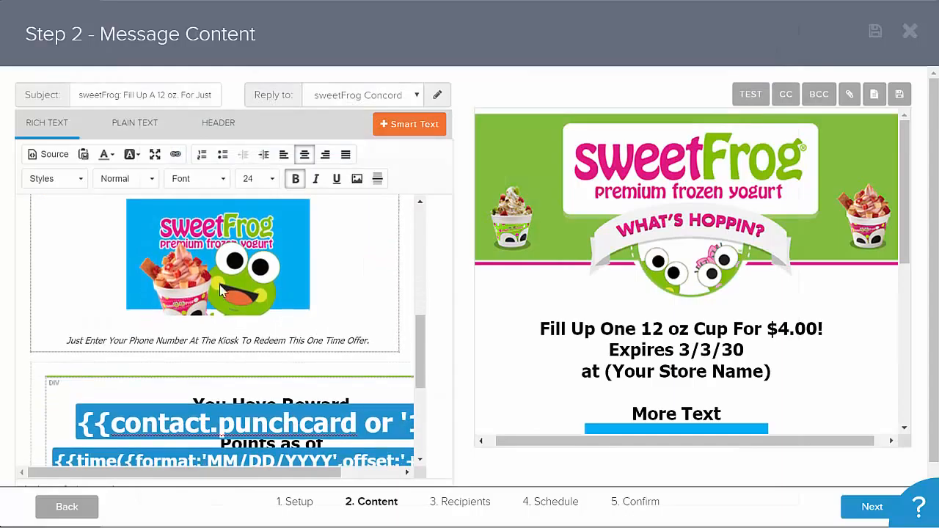
click(131, 123)
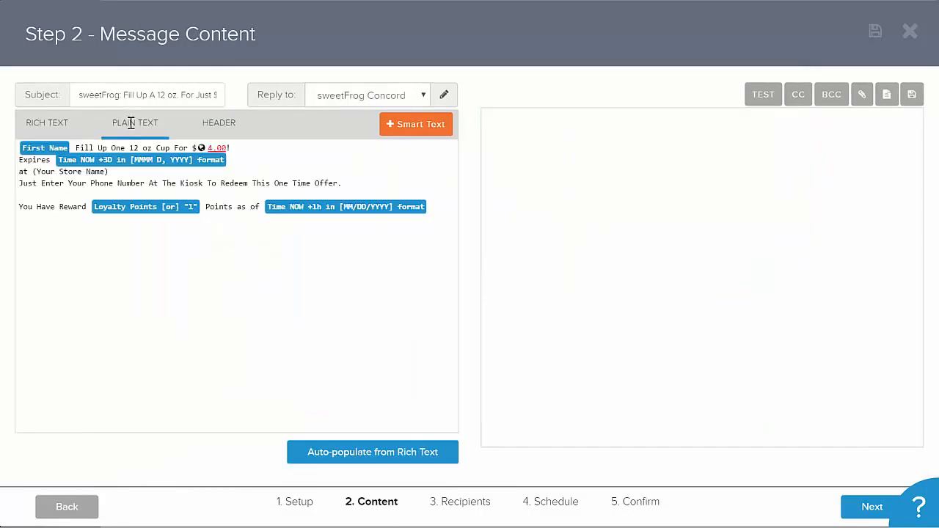
click(365, 449)
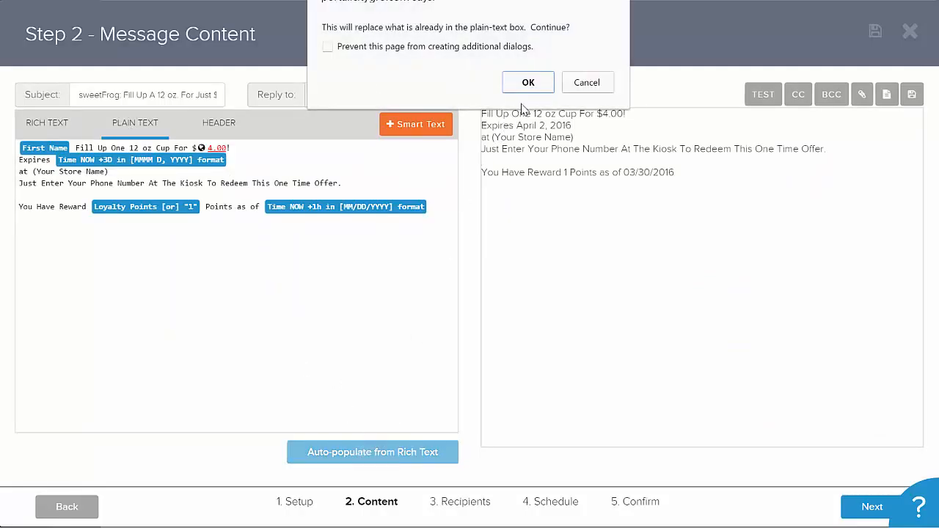
click(530, 83)
click(47, 121)
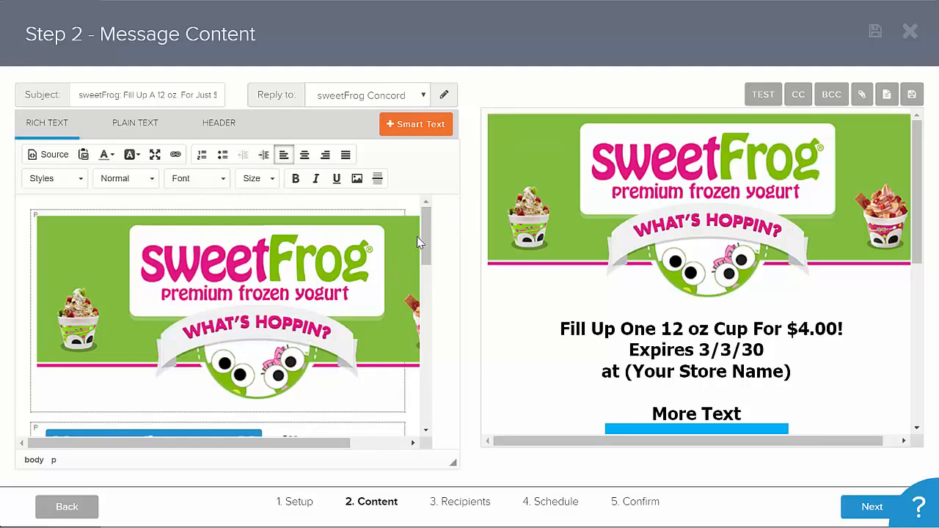
drag(424, 237, 413, 318)
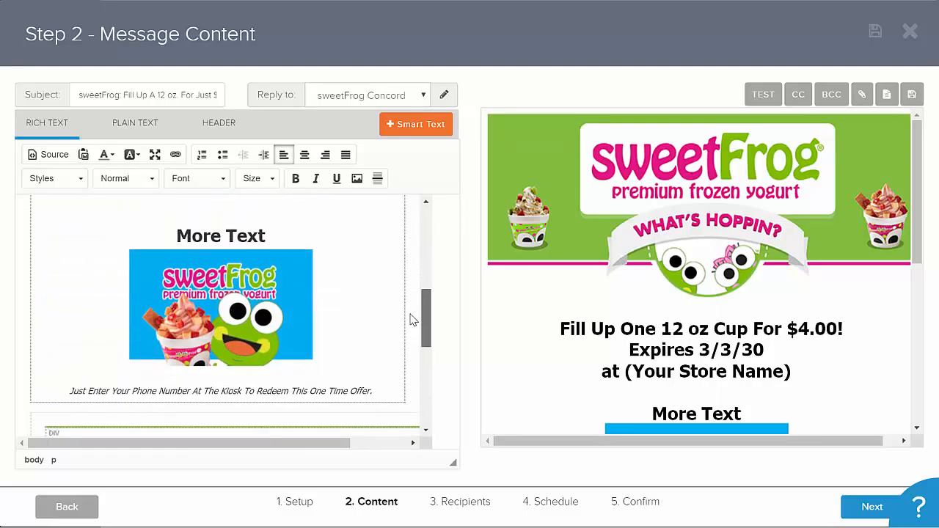
click(135, 123)
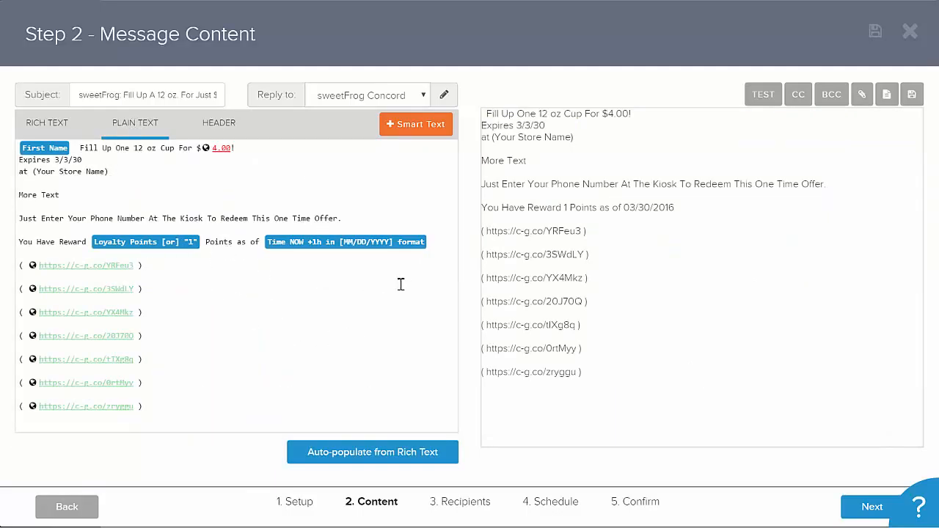
- Go to the recipients step and add a new rule comparing Account with the Not equal to operator
click(469, 510)
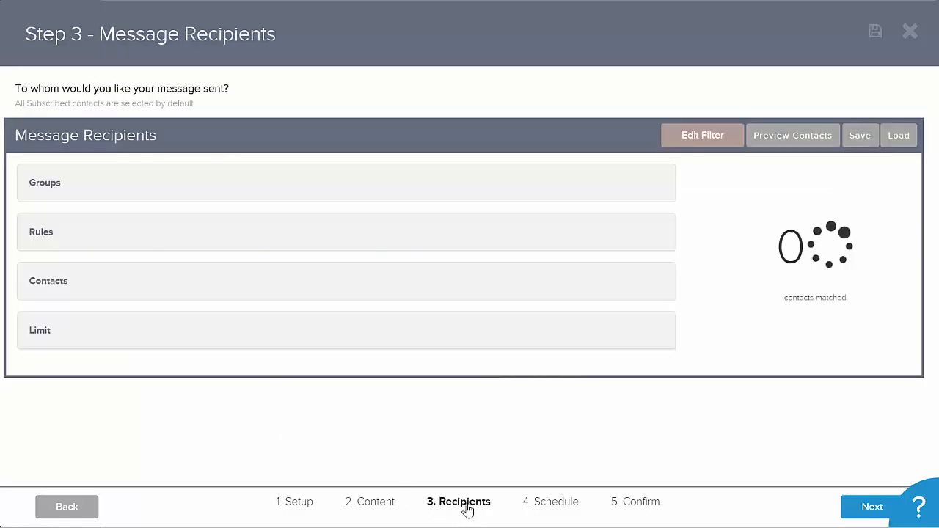
click(62, 232)
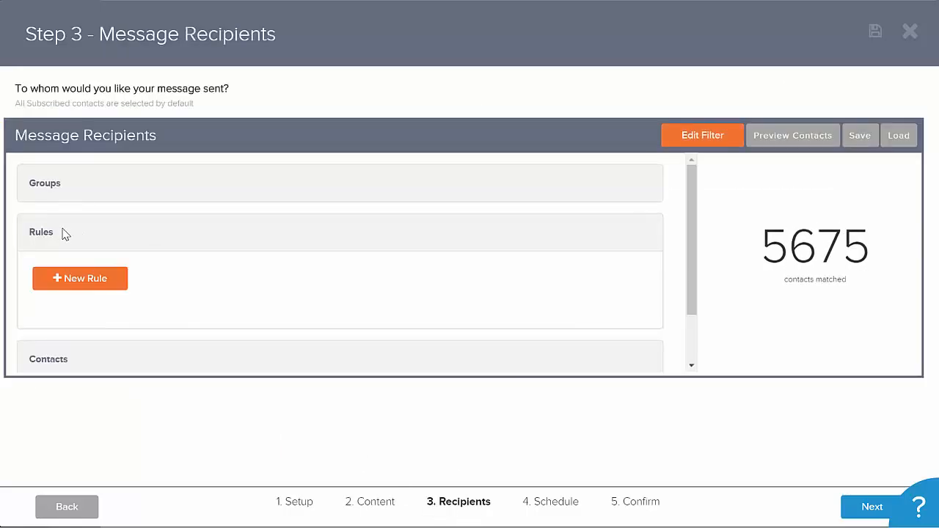
click(79, 278)
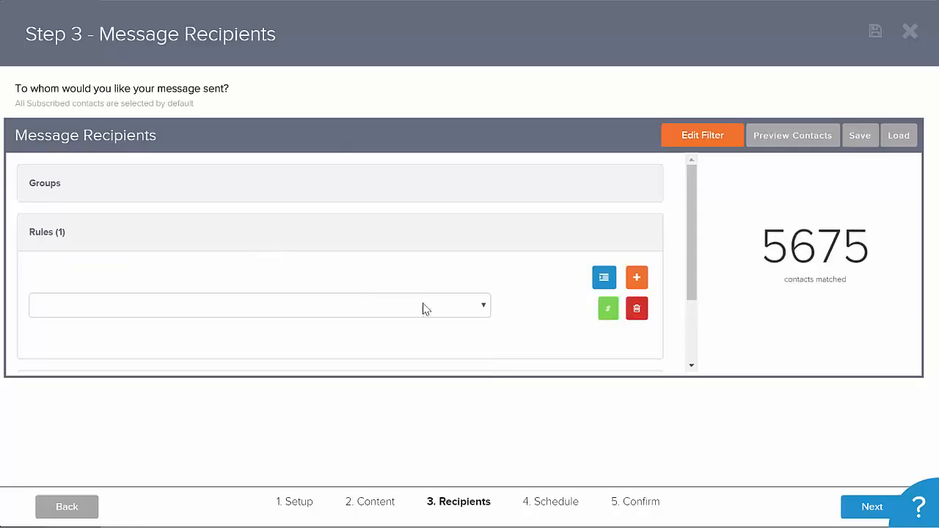
click(424, 309)
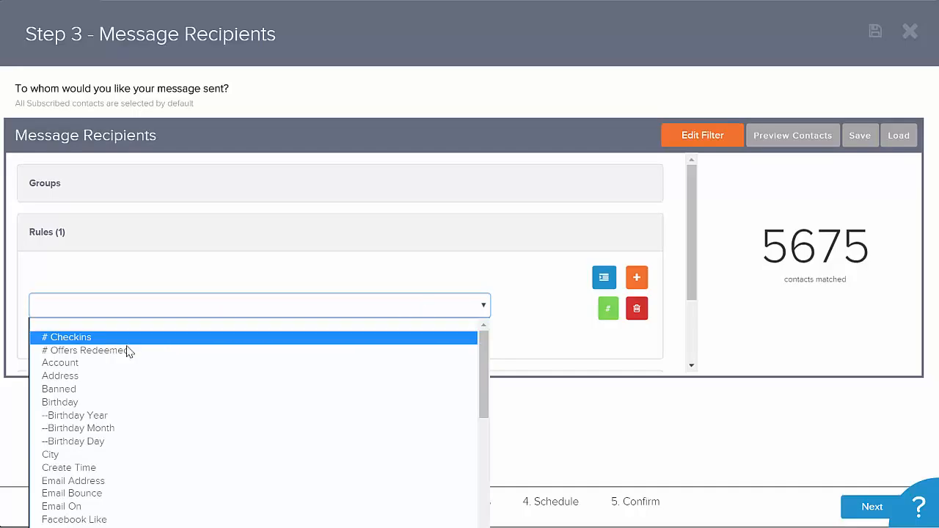
click(116, 363)
click(388, 312)
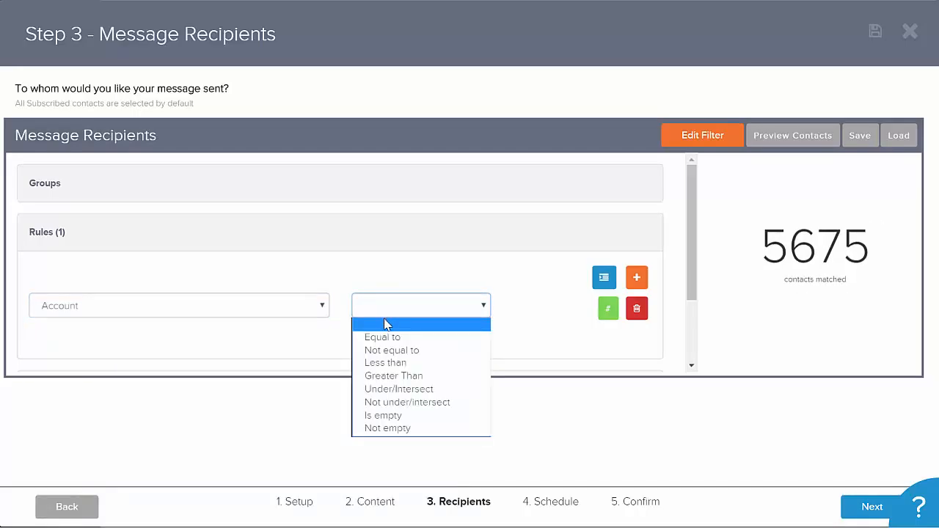
click(392, 350)
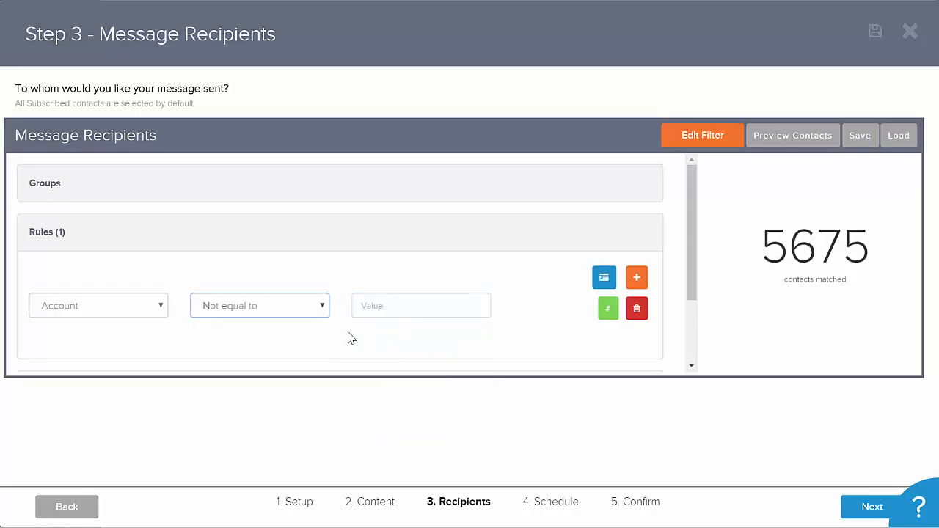
- Enter 200016 as the rule's value and inspect the matched contact count
click(379, 308)
text(2)
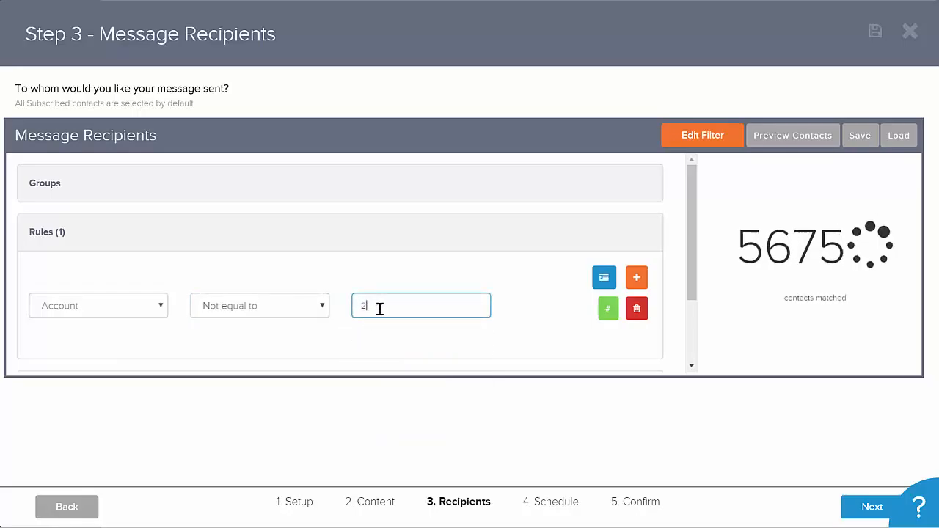
text(00016)
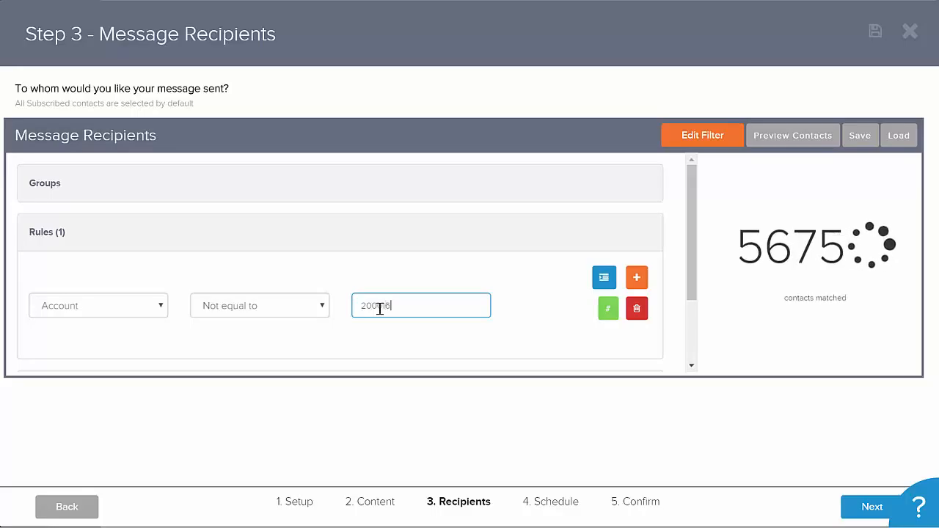
drag(768, 239, 862, 242)
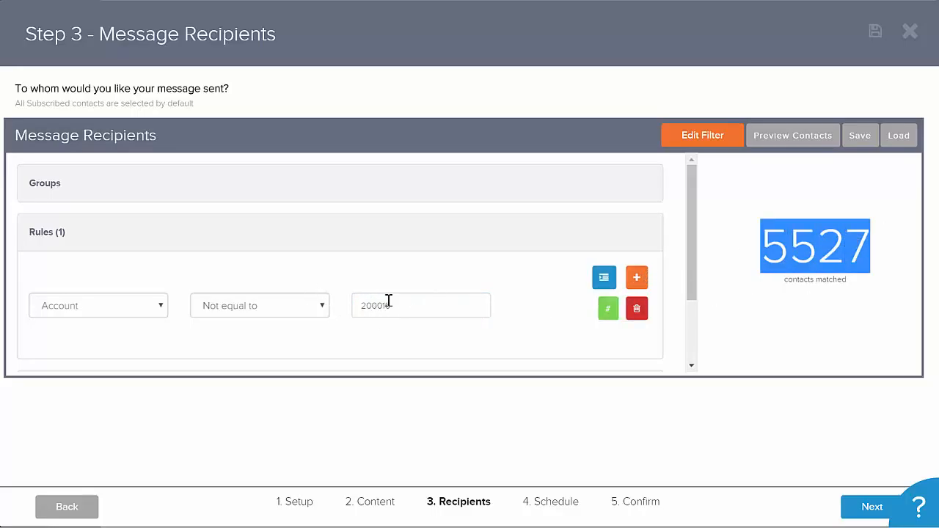
double_click(364, 305)
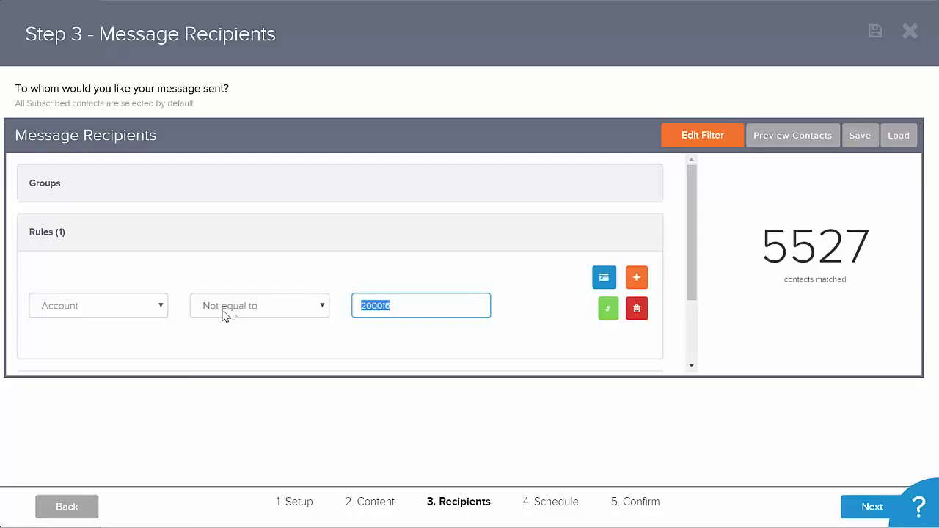
- Switch the rule's field to Loyalty Points
click(151, 311)
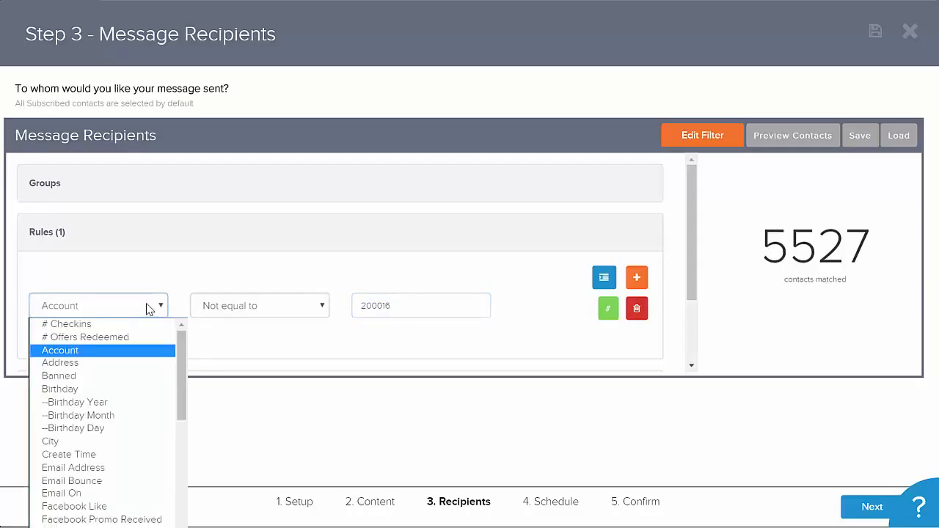
click(170, 403)
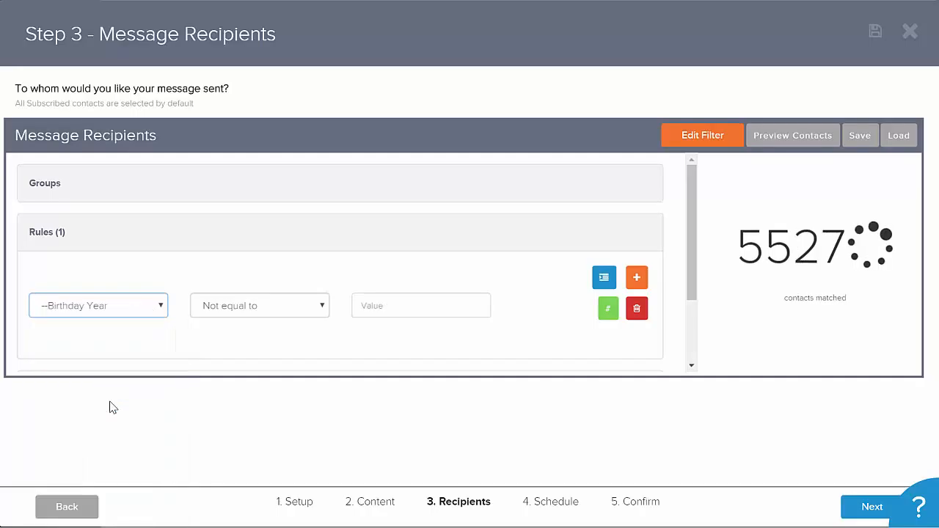
click(141, 311)
scroll(179, 378, down, 1)
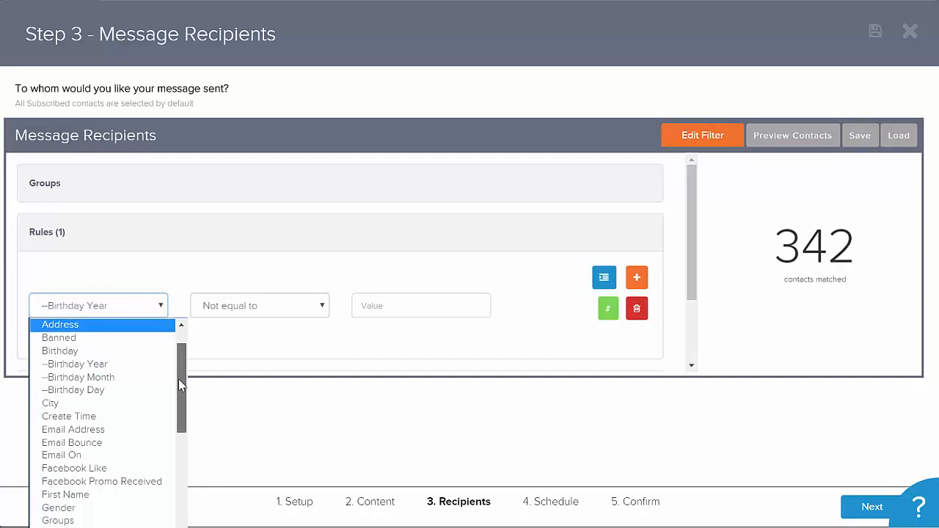
drag(178, 378, 179, 427)
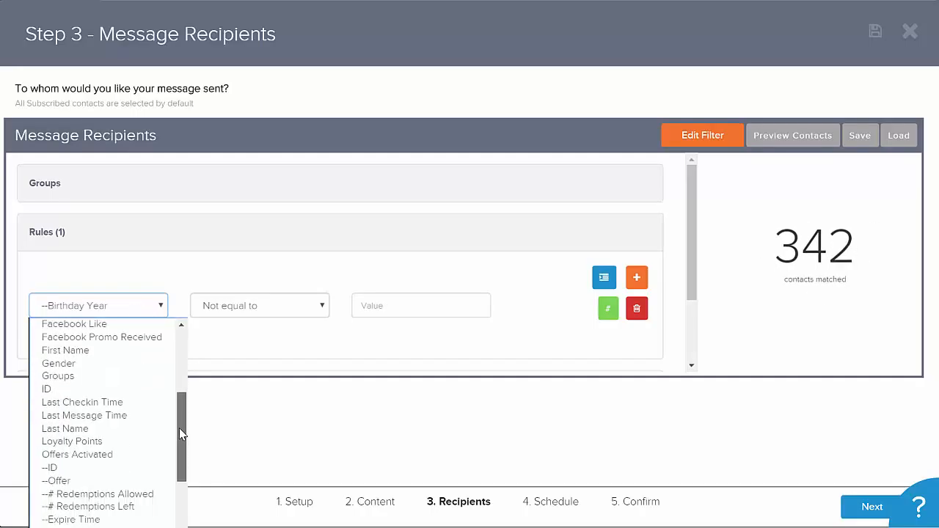
click(105, 441)
click(146, 315)
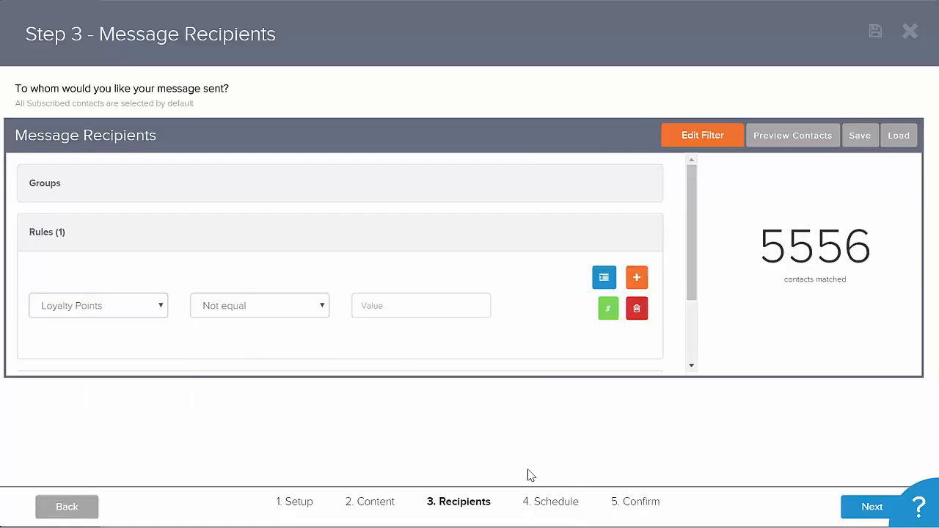
- Schedule the message to send once at a scheduled time on Apr 13th 2016
click(566, 504)
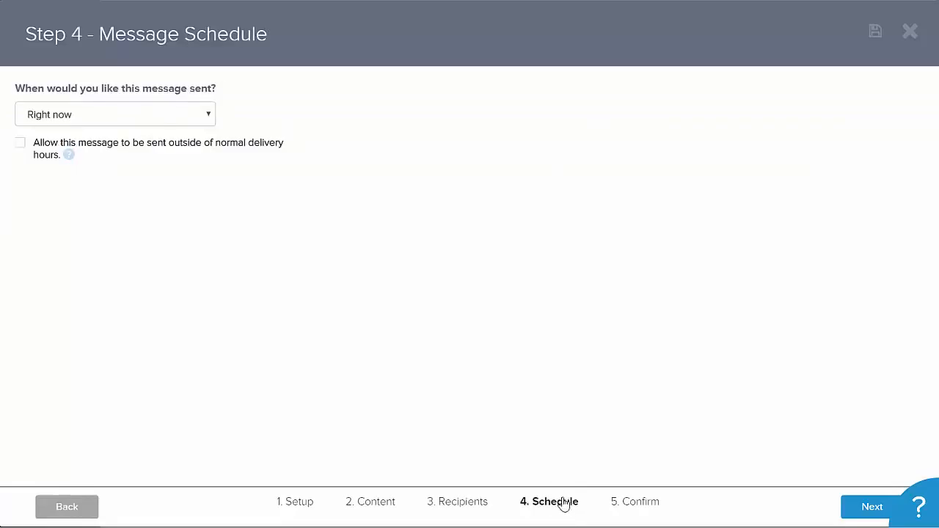
click(115, 116)
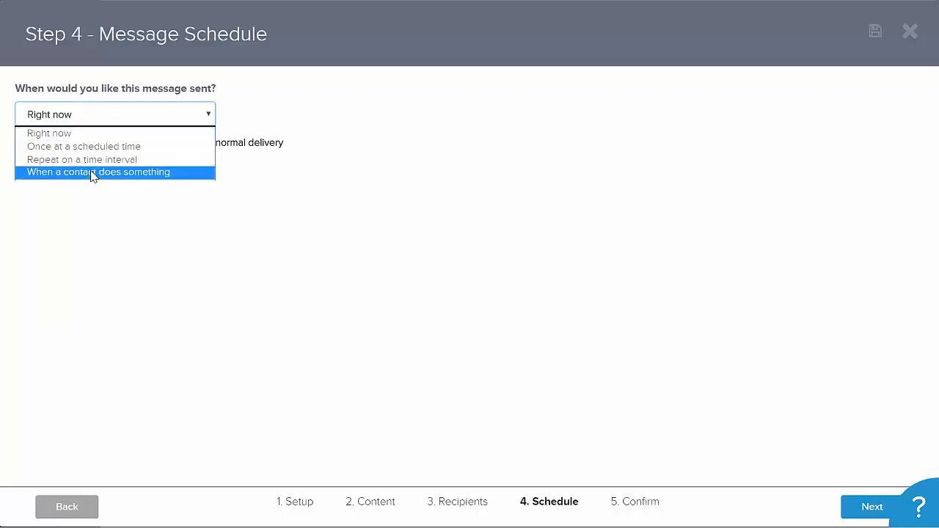
click(84, 147)
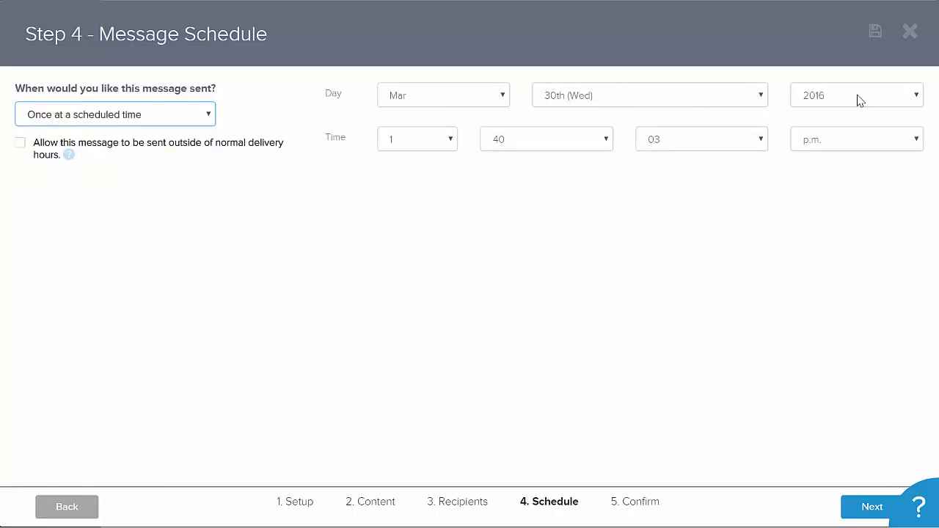
click(618, 100)
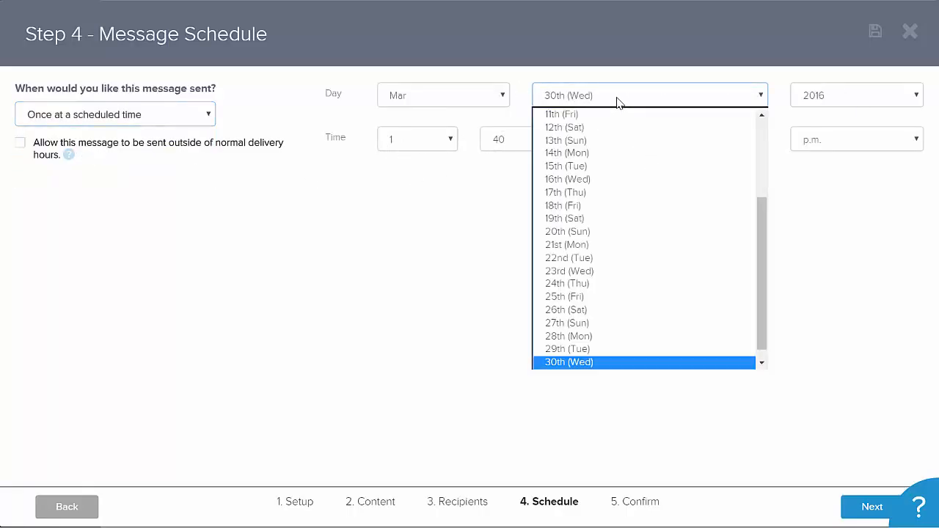
click(587, 140)
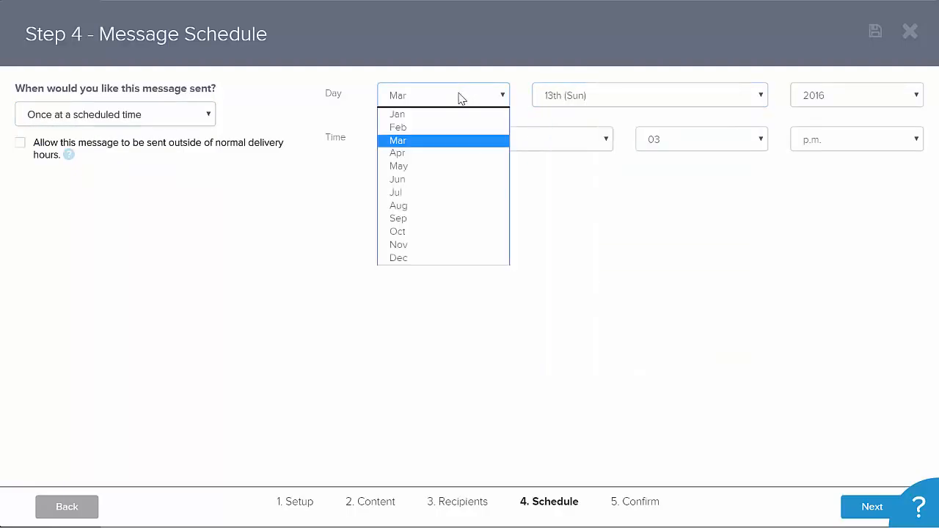
click(459, 96)
click(440, 152)
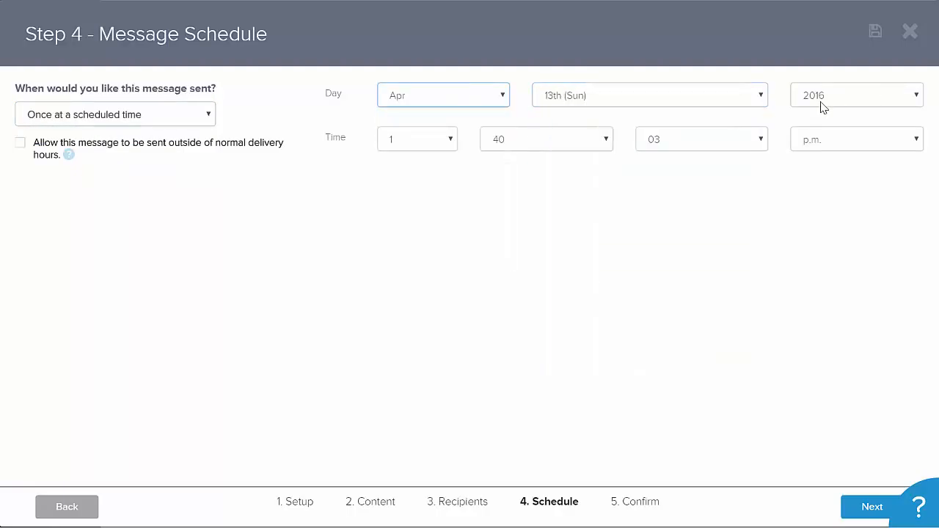
- Set the send time to 11:40:03 a.m. and continue to the confirmation step
click(416, 141)
click(843, 142)
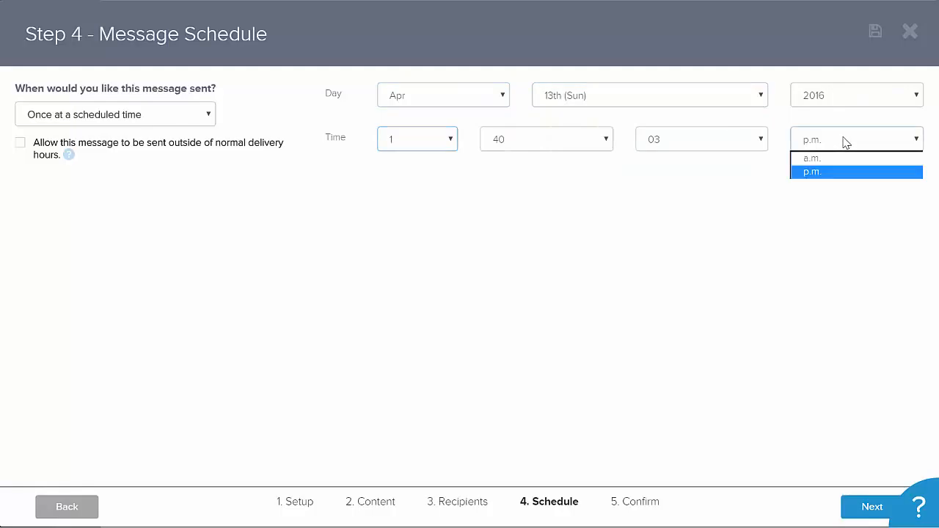
click(838, 159)
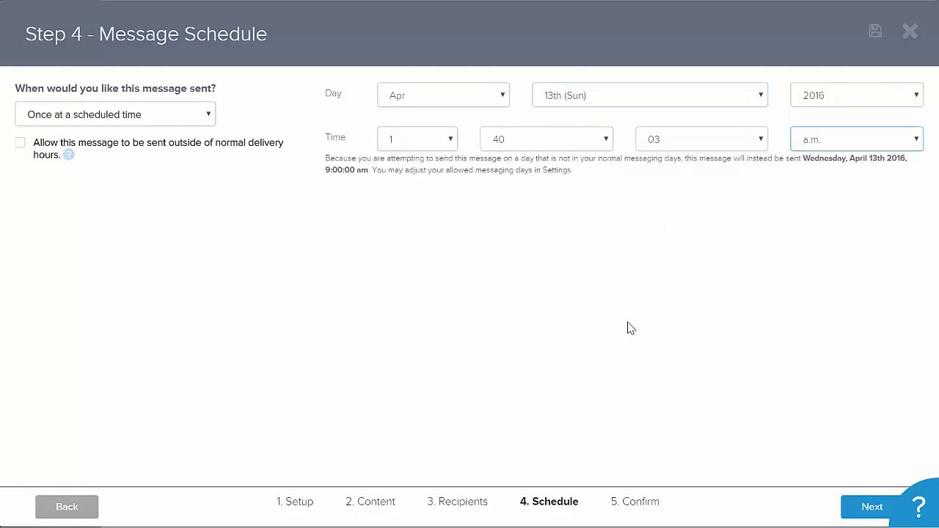
click(448, 142)
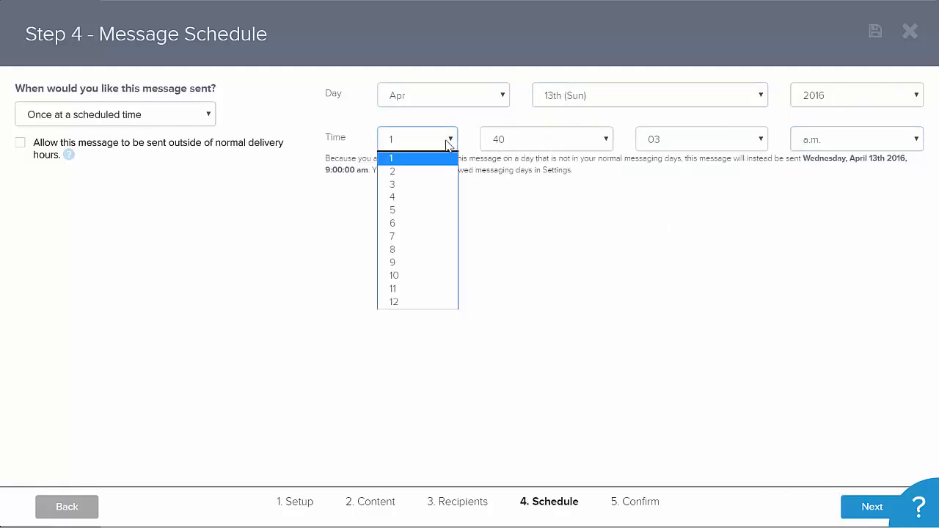
click(421, 290)
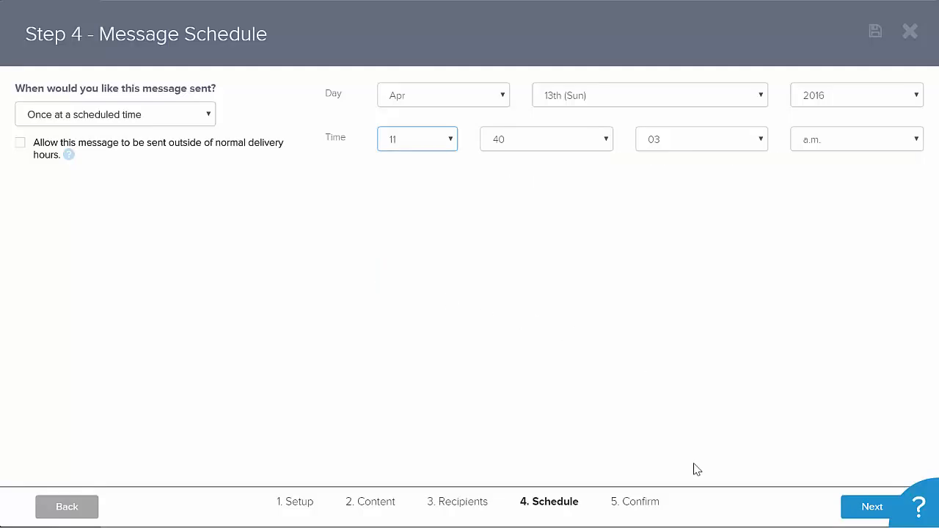
click(857, 506)
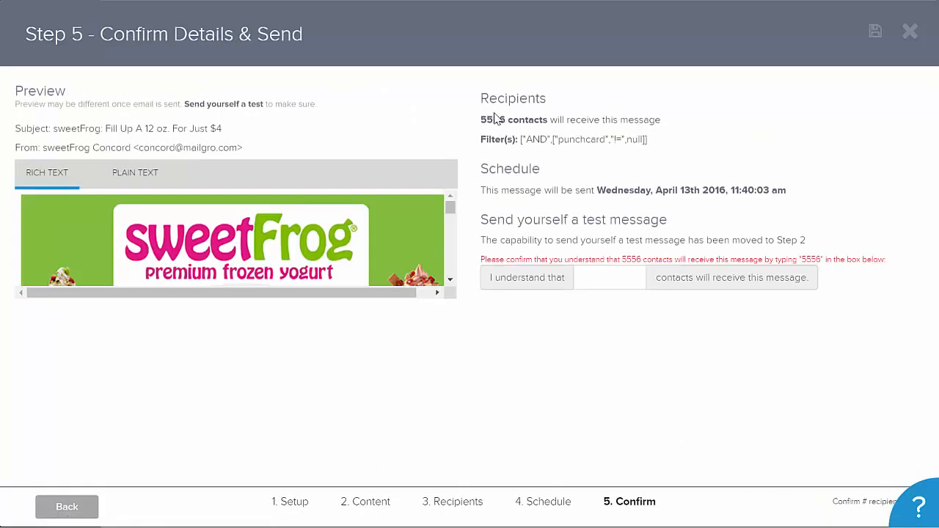
- Confirm the recipient count by entering 5556 in the acknowledgement box
click(603, 279)
text(555)
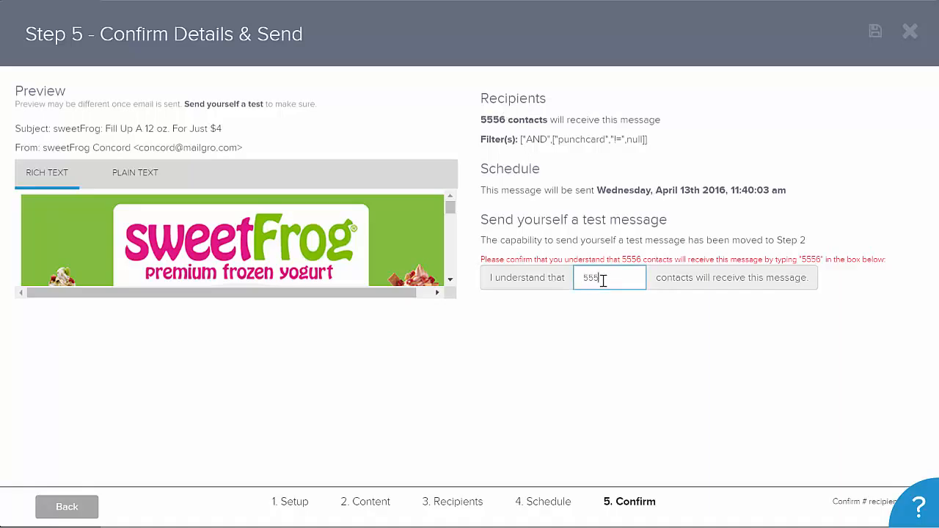
text(6)
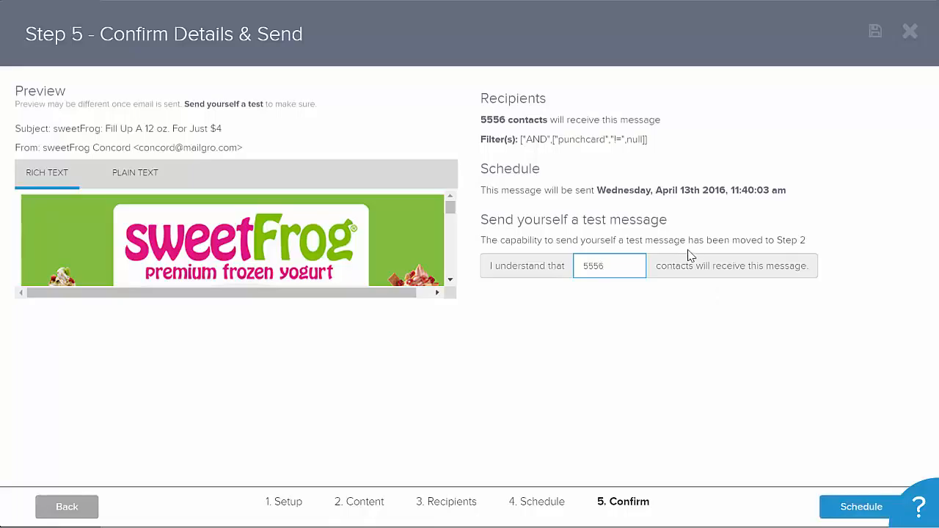